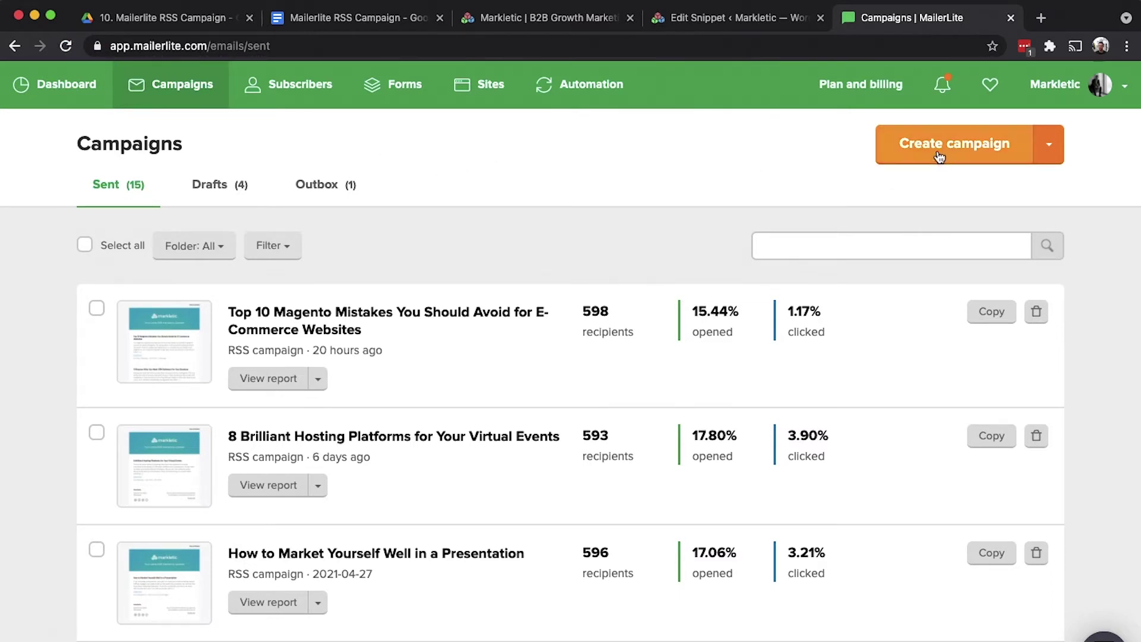
Step: Start creating a new campaign from the Campaigns page
{"action": "left_click", "coordinate": [932, 151]}
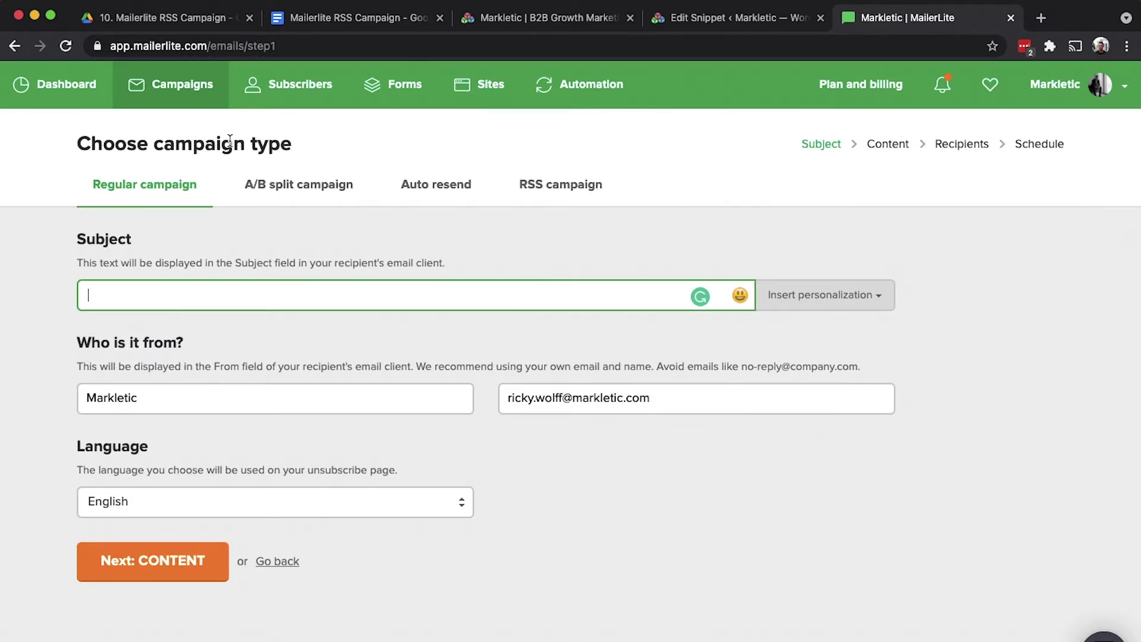
Step: Make the new campaign an RSS campaign, then switch to the Markletic website
{"action": "left_click", "coordinate": [549, 189]}
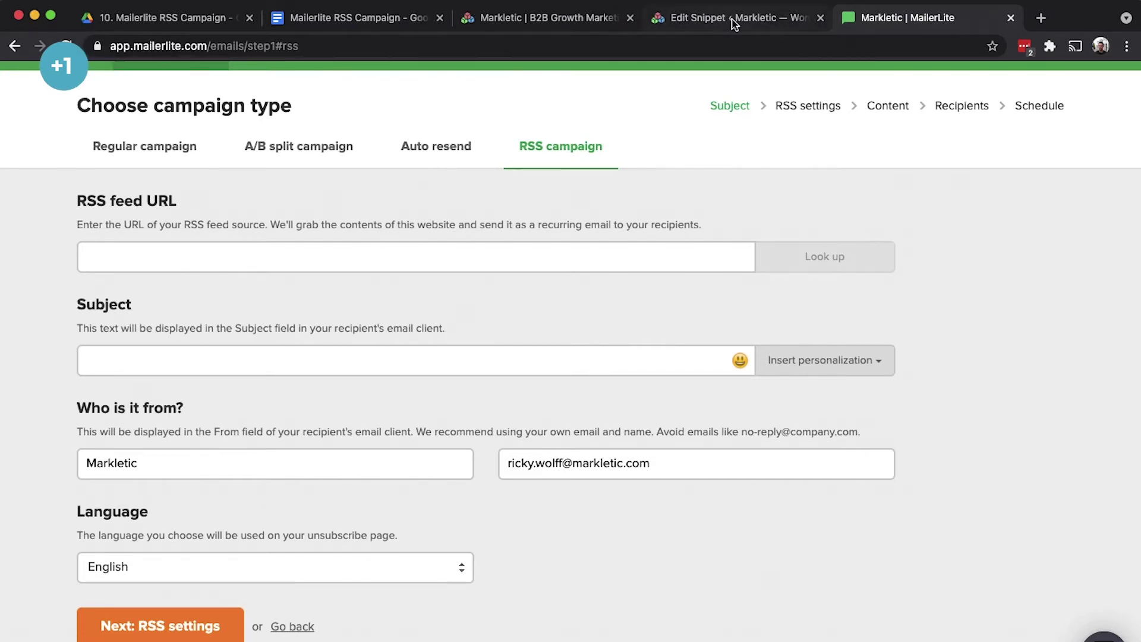
{"action": "left_click", "coordinate": [565, 22]}
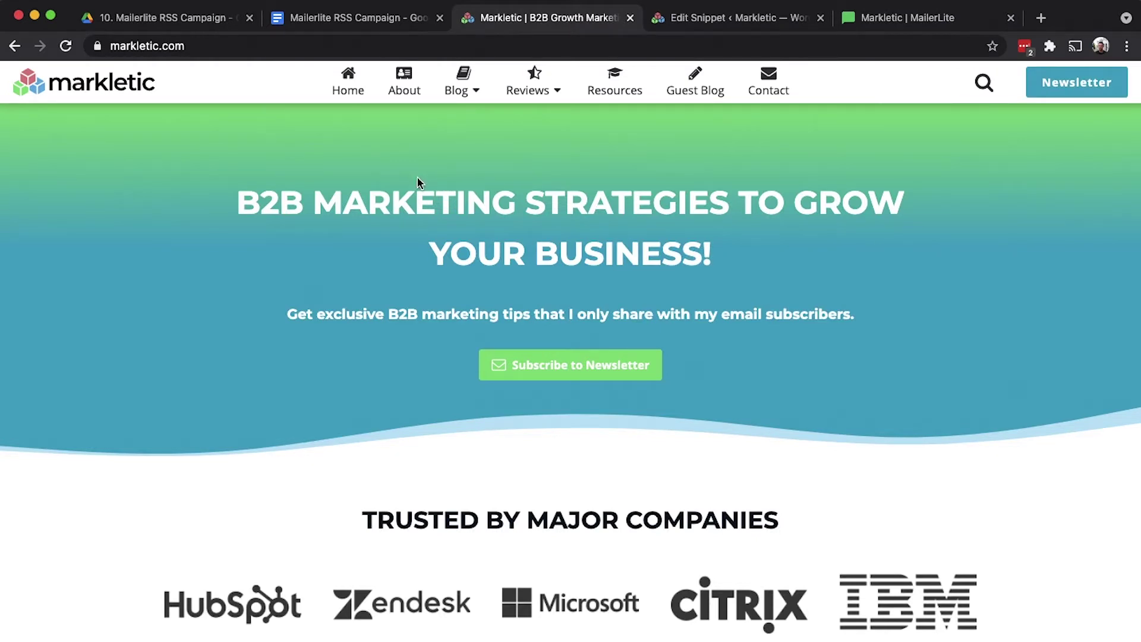
Step: Load markletic.com/feed/, copy its address, and return to MailerLite's RSS feed URL field
{"action": "left_click", "coordinate": [211, 47]}
{"action": "key", "text": "Right"}
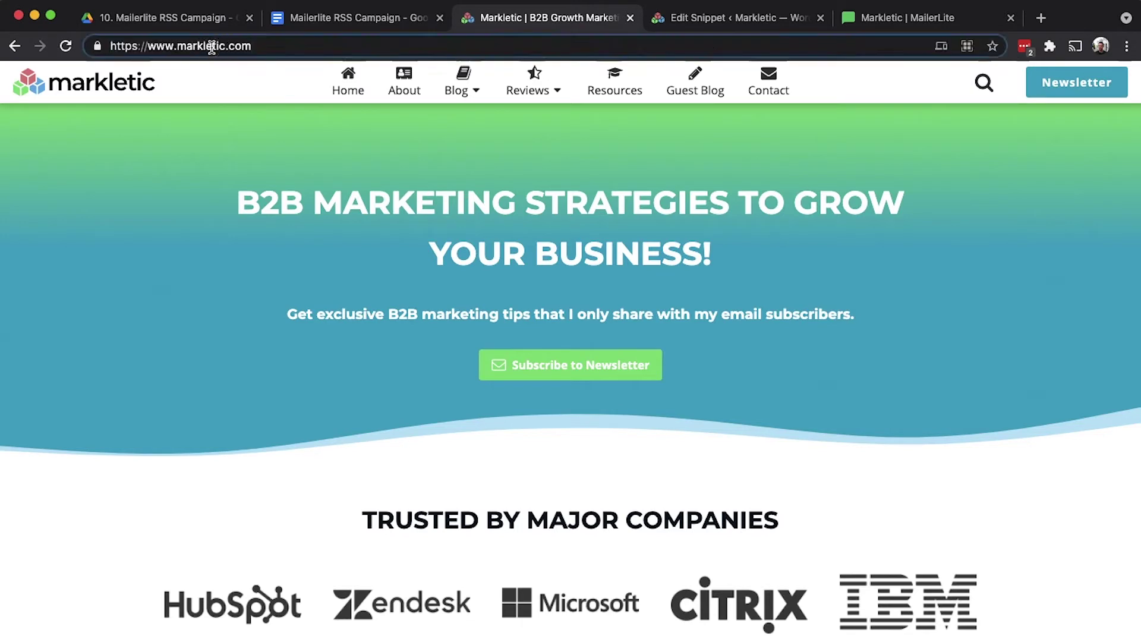
{"action": "type", "text": "/feed"}
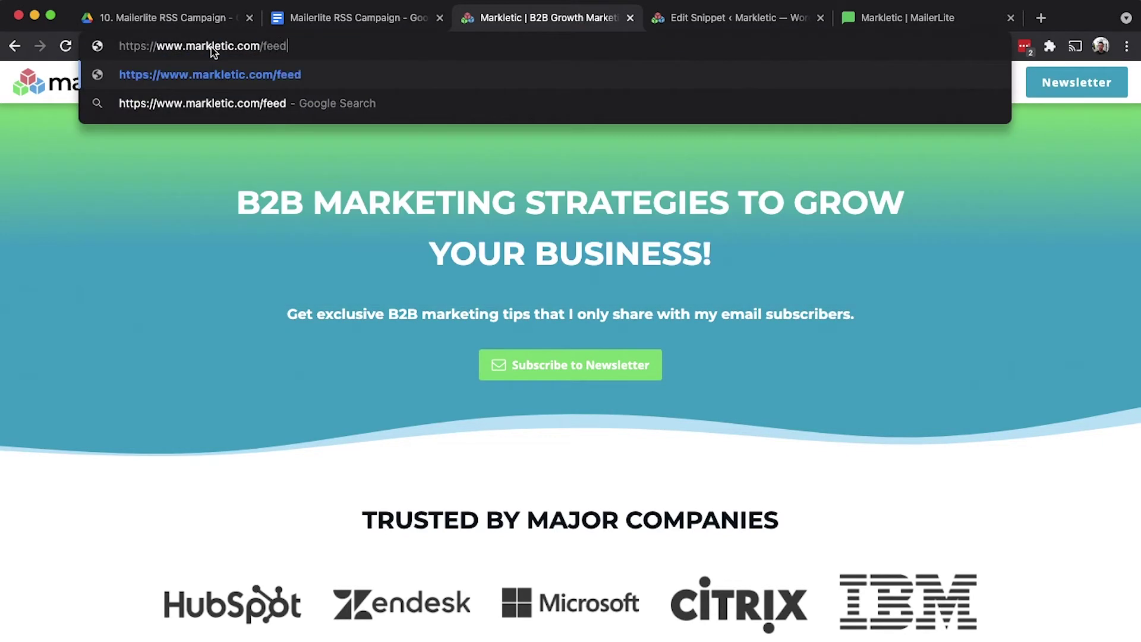
{"action": "key", "text": "Return"}
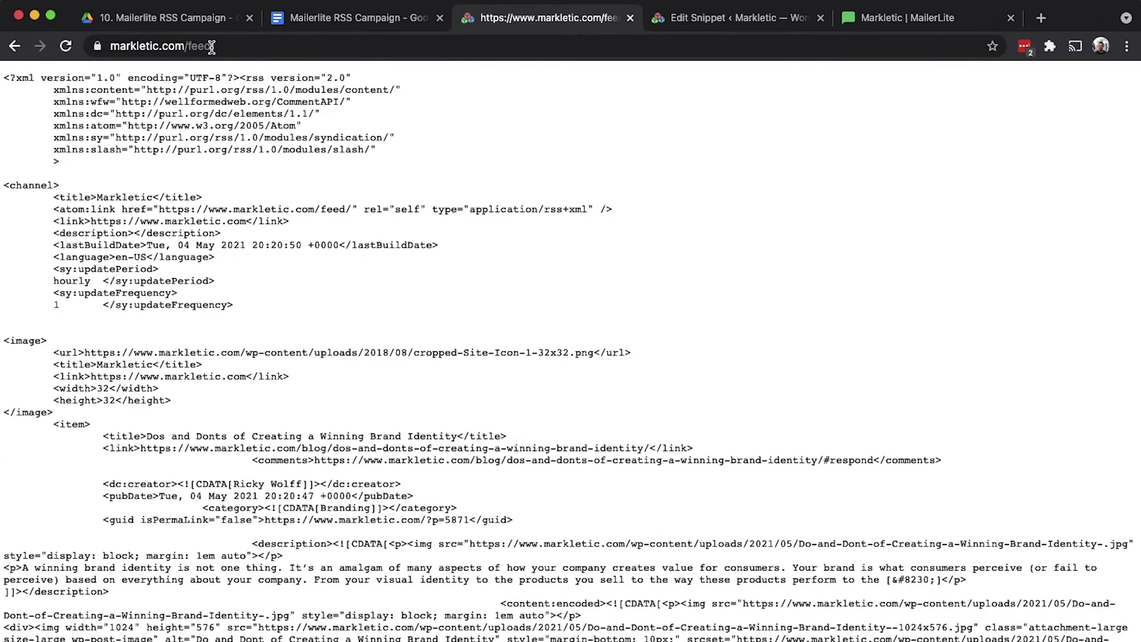
{"action": "left_click", "coordinate": [212, 47]}
{"action": "key", "text": "super+c"}
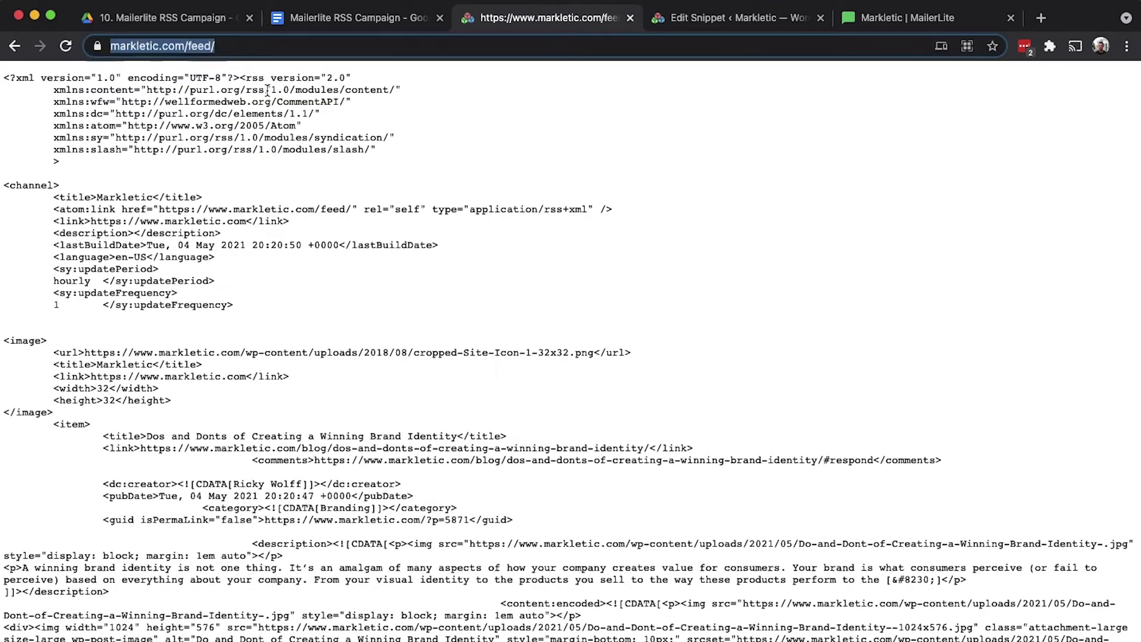
{"action": "left_click", "coordinate": [869, 18]}
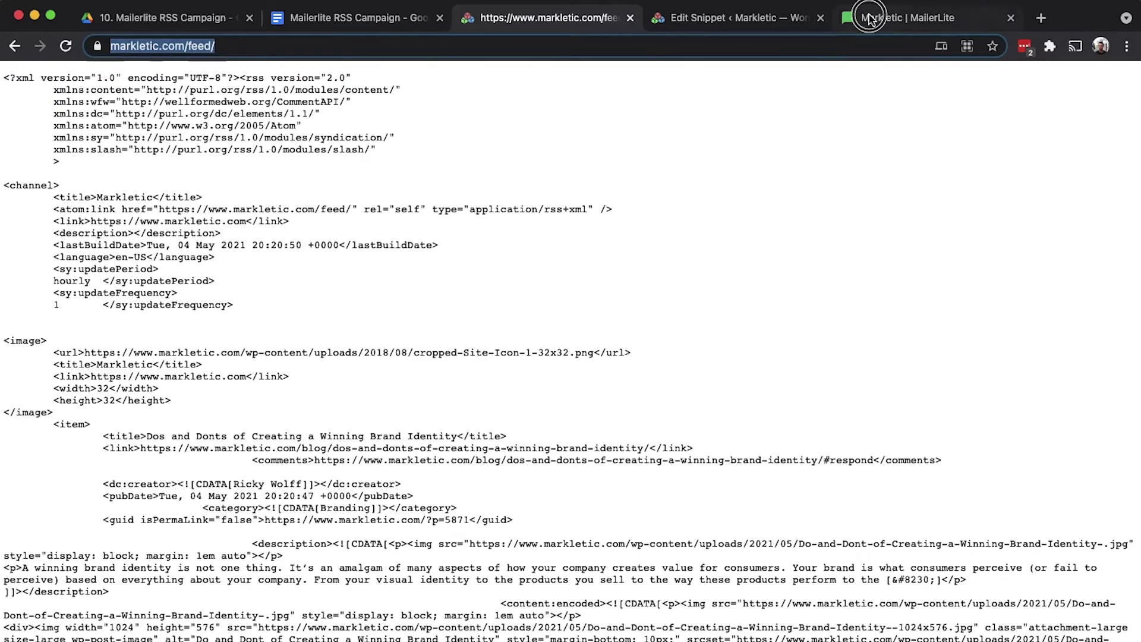
{"action": "left_click", "coordinate": [268, 257]}
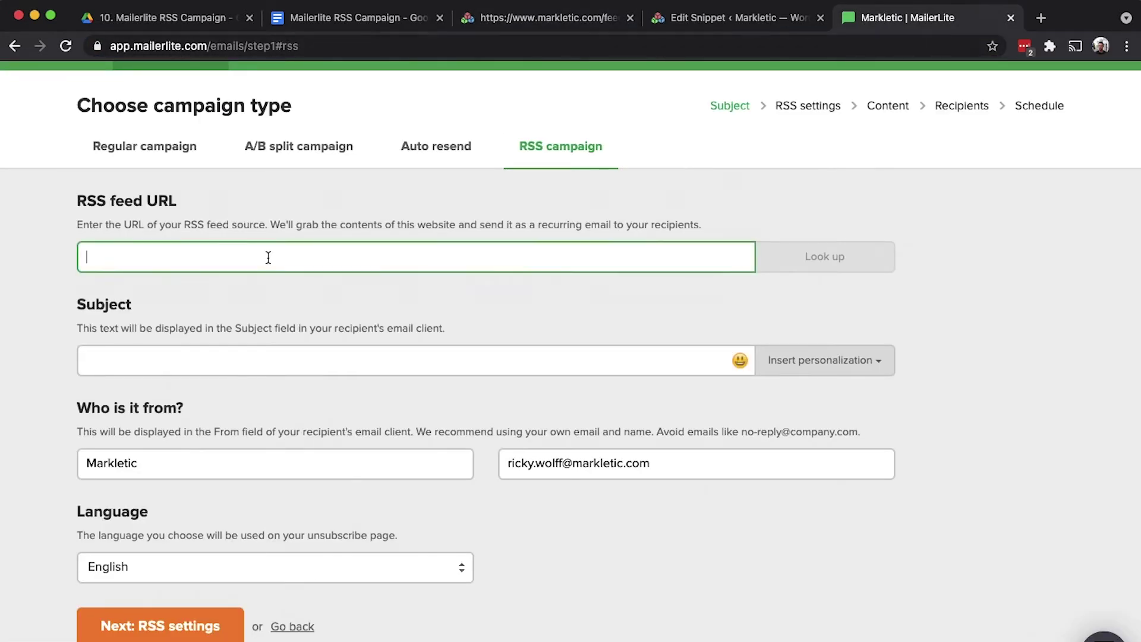
{"action": "key", "text": "super+v"}
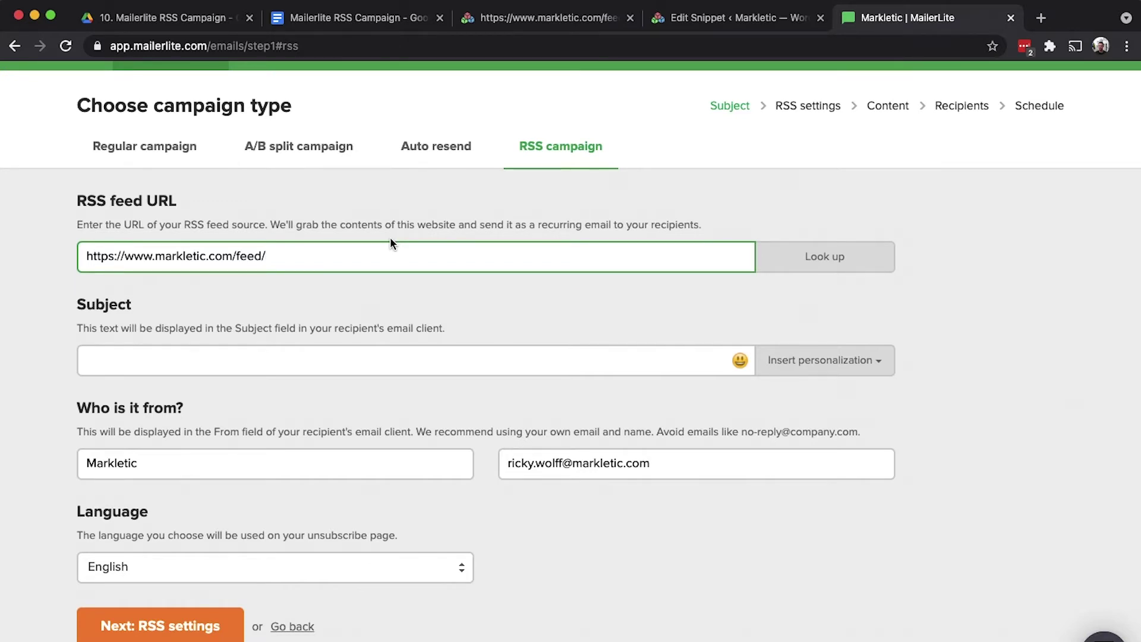
{"action": "left_click", "coordinate": [541, 17]}
Step: Navigate from the Markletic homepage to the Blog > Event Marketing category archive
{"action": "left_click", "coordinate": [15, 47]}
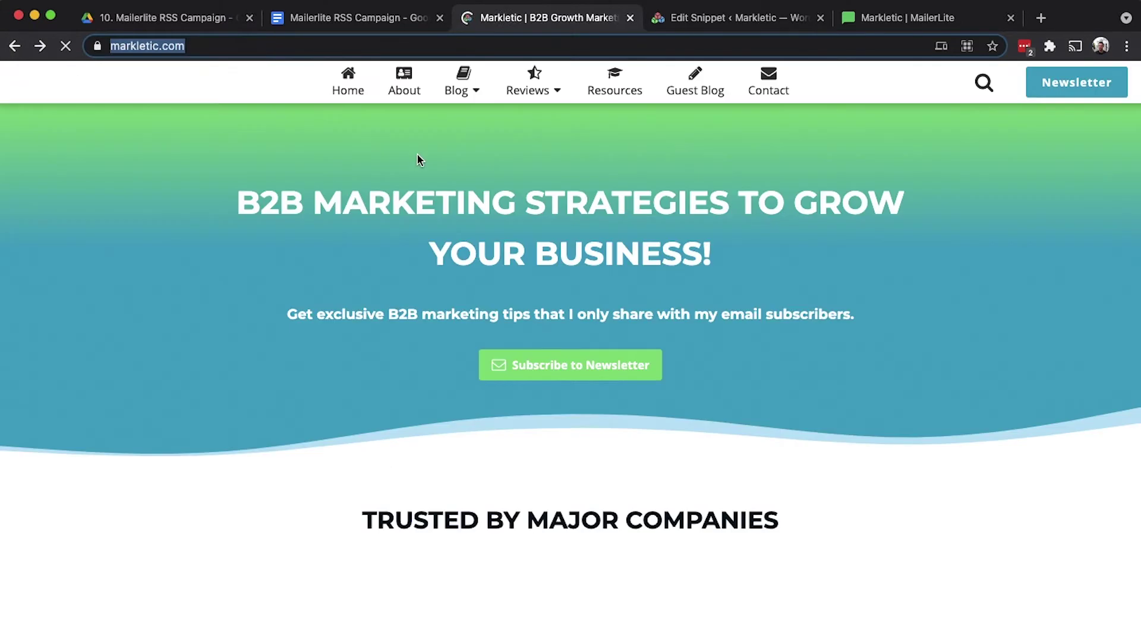
{"action": "mouse_move", "coordinate": [538, 107]}
{"action": "mouse_move", "coordinate": [463, 90]}
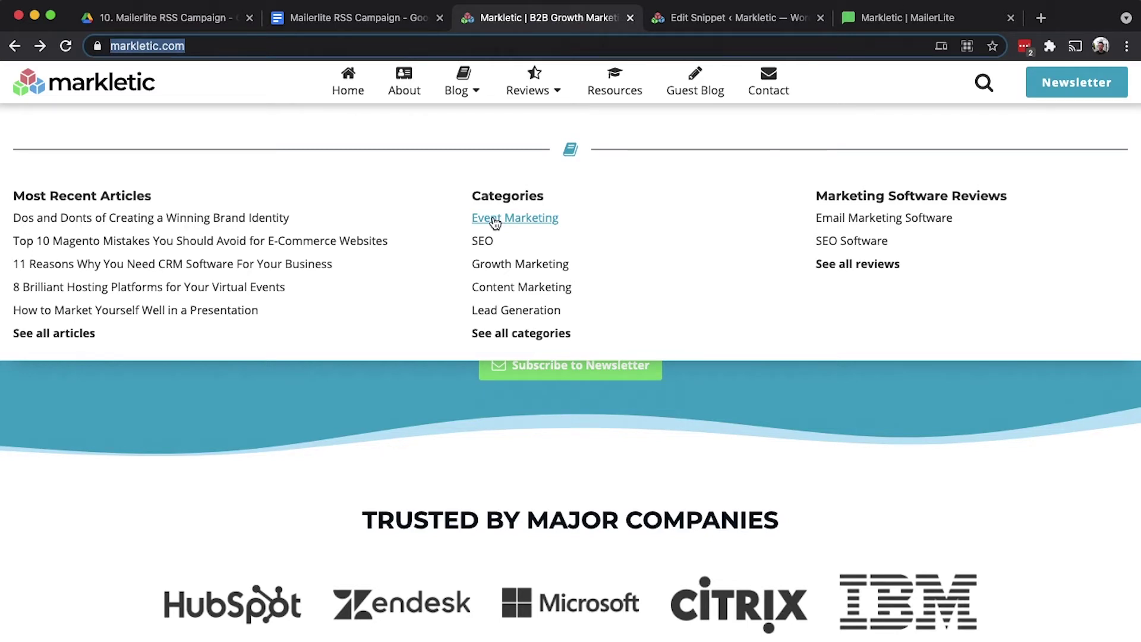
{"action": "left_click", "coordinate": [495, 220]}
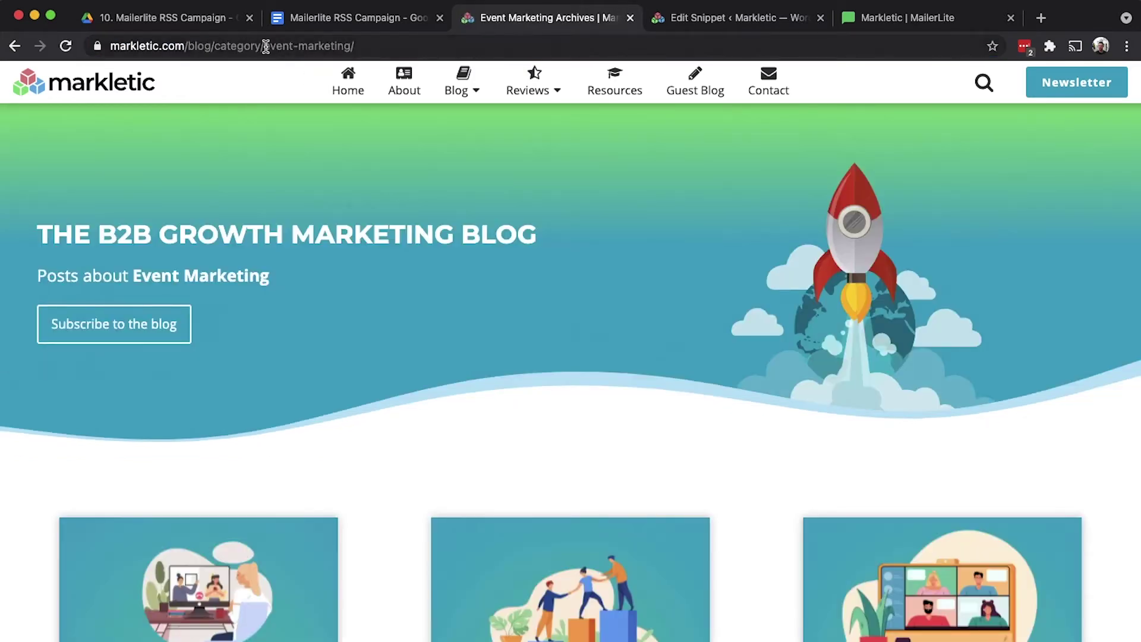
Step: Load the Event Marketing category feed, copy its address, and select MailerLite's existing feed URL
{"action": "left_click", "coordinate": [376, 46]}
{"action": "left_click", "coordinate": [374, 46]}
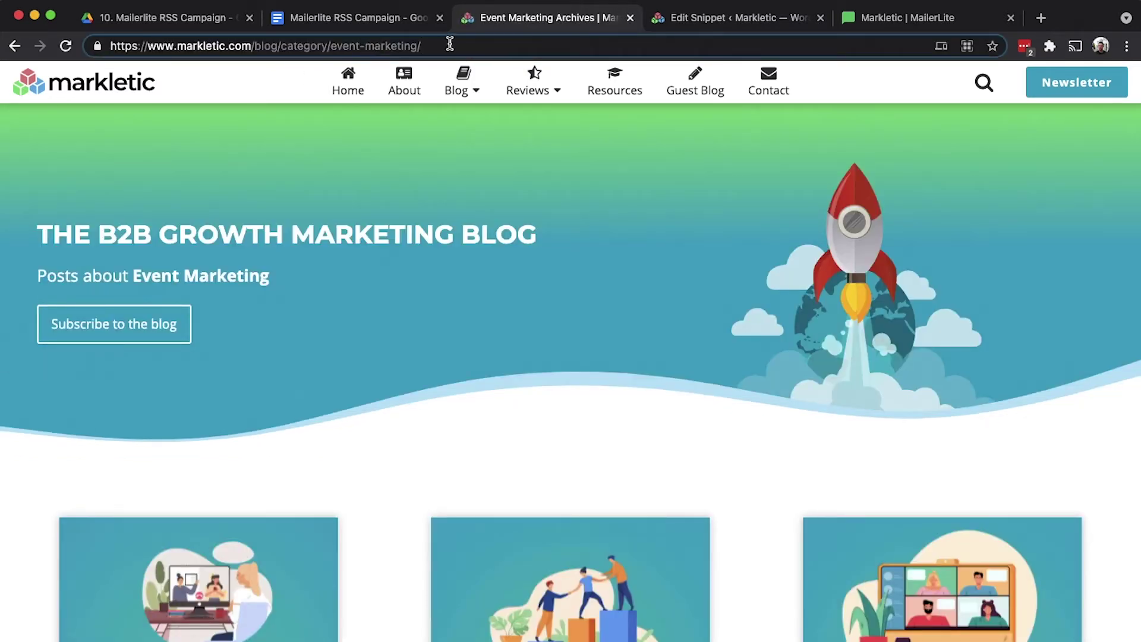
{"action": "type", "text": "feed"}
{"action": "key", "text": "Return"}
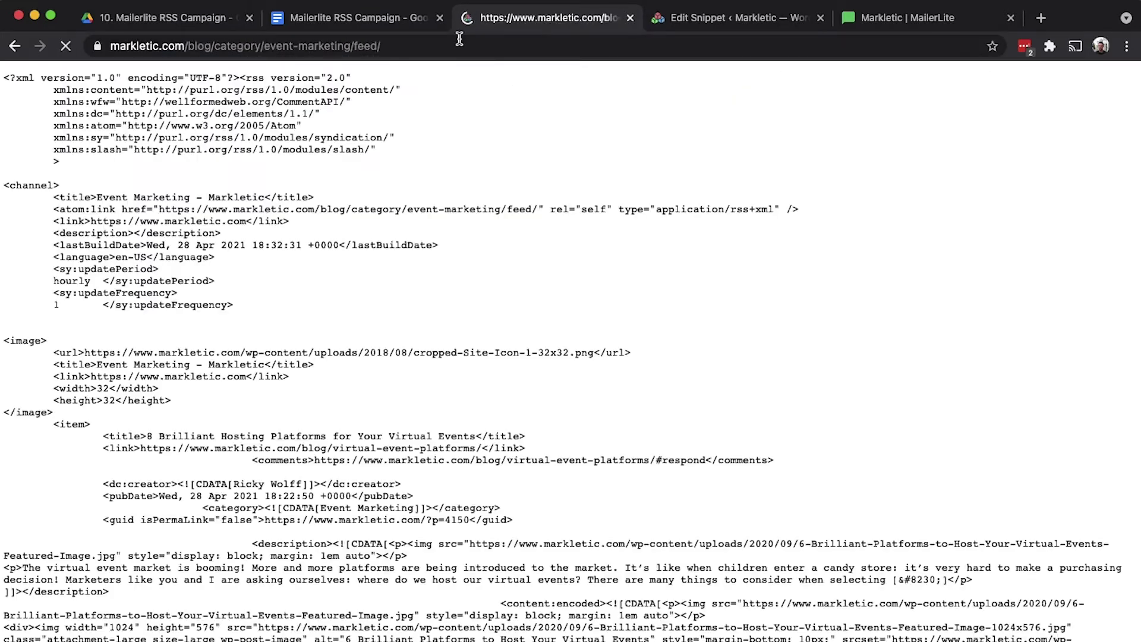
{"action": "left_click", "coordinate": [411, 42]}
{"action": "key", "text": "super+c"}
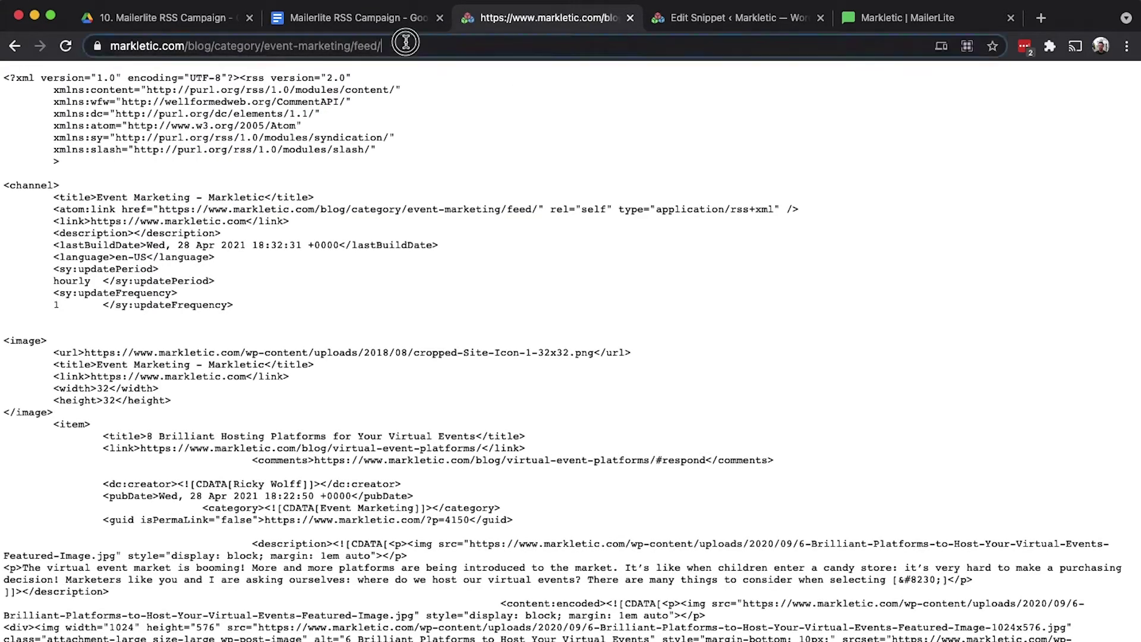
{"action": "left_click", "coordinate": [856, 16]}
{"action": "triple_click", "coordinate": [279, 250]}
{"action": "key", "text": "super+v"}
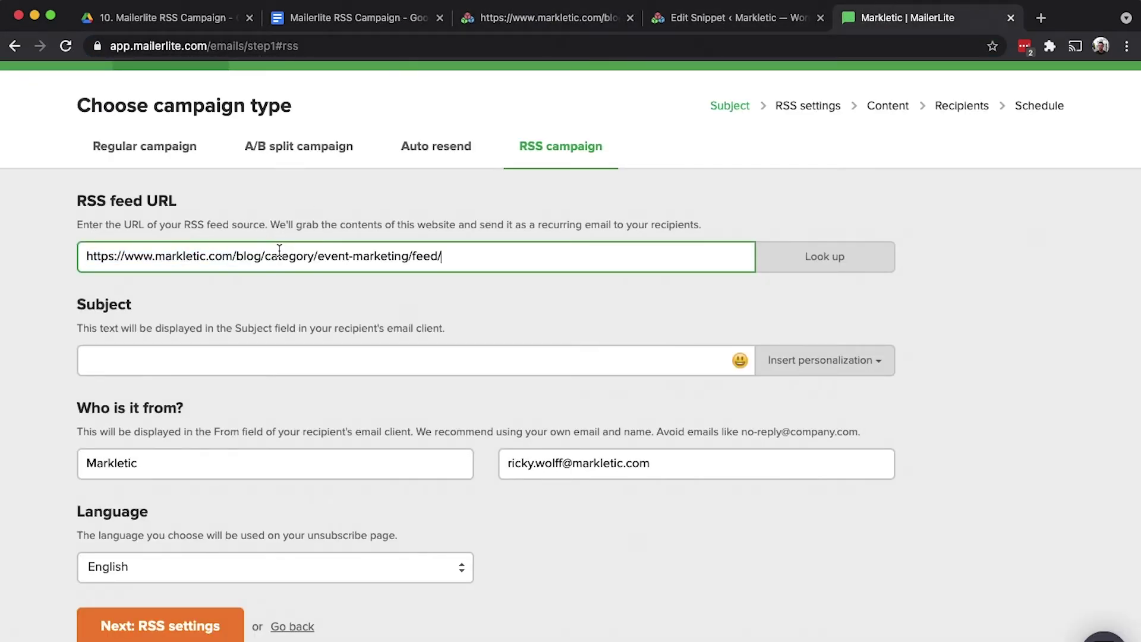
{"action": "left_click", "coordinate": [301, 303]}
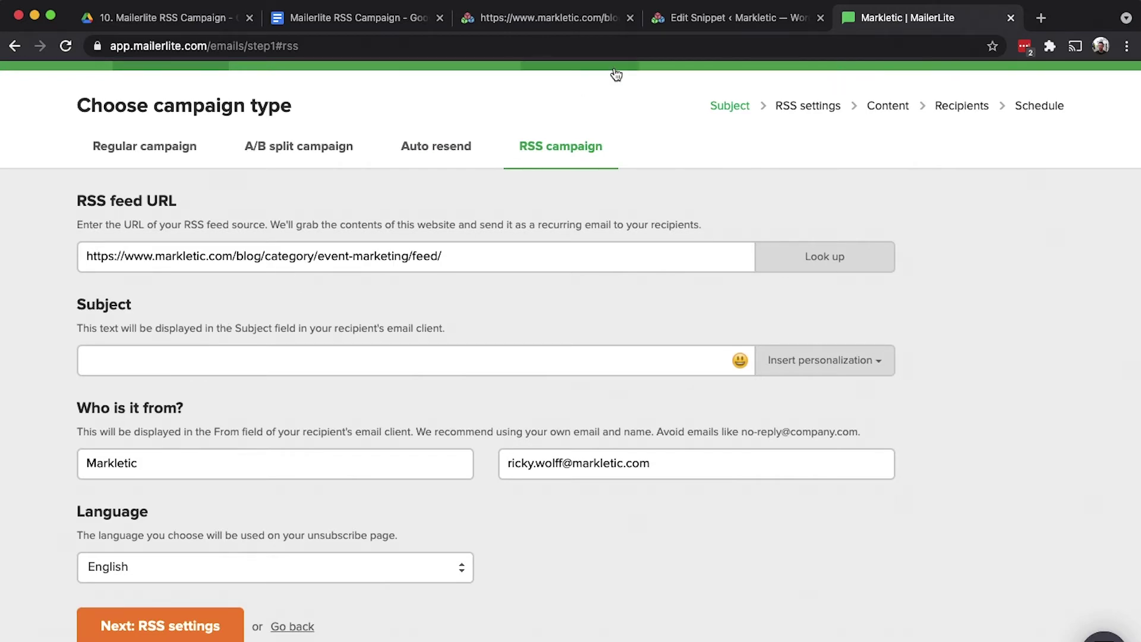
{"action": "left_click", "coordinate": [547, 18]}
{"action": "scroll", "coordinate": [523, 192], "scroll_direction": "left", "scroll_amount": 5}
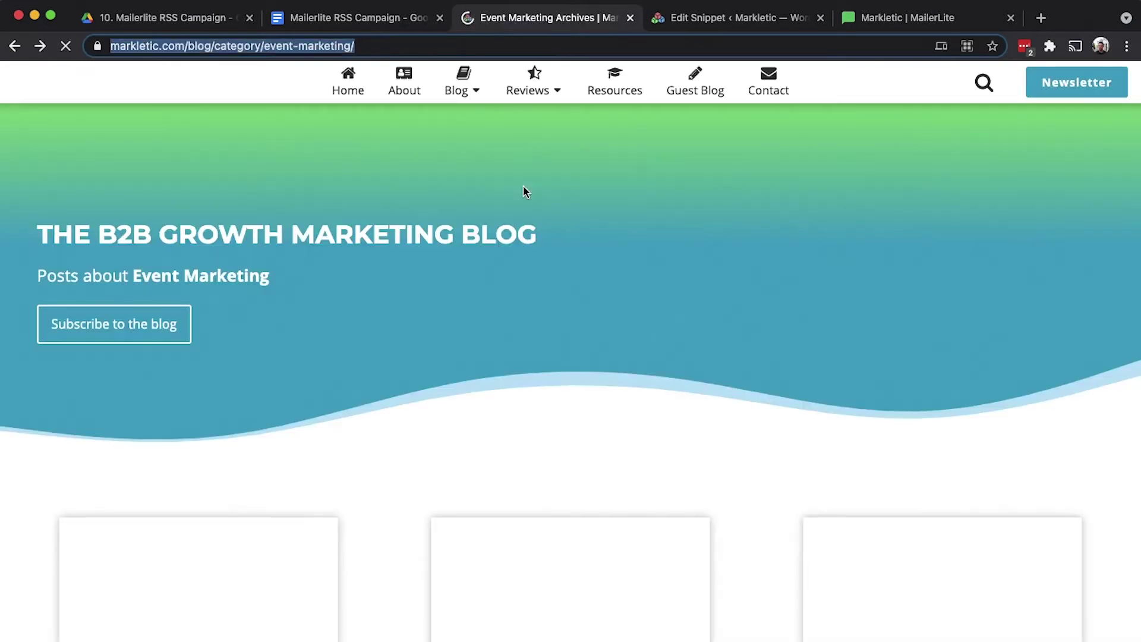
Step: Browse the Event Marketing article cards, then go back to the MailerLite campaign form
{"action": "scroll", "coordinate": [339, 408], "scroll_direction": "down", "scroll_amount": 4}
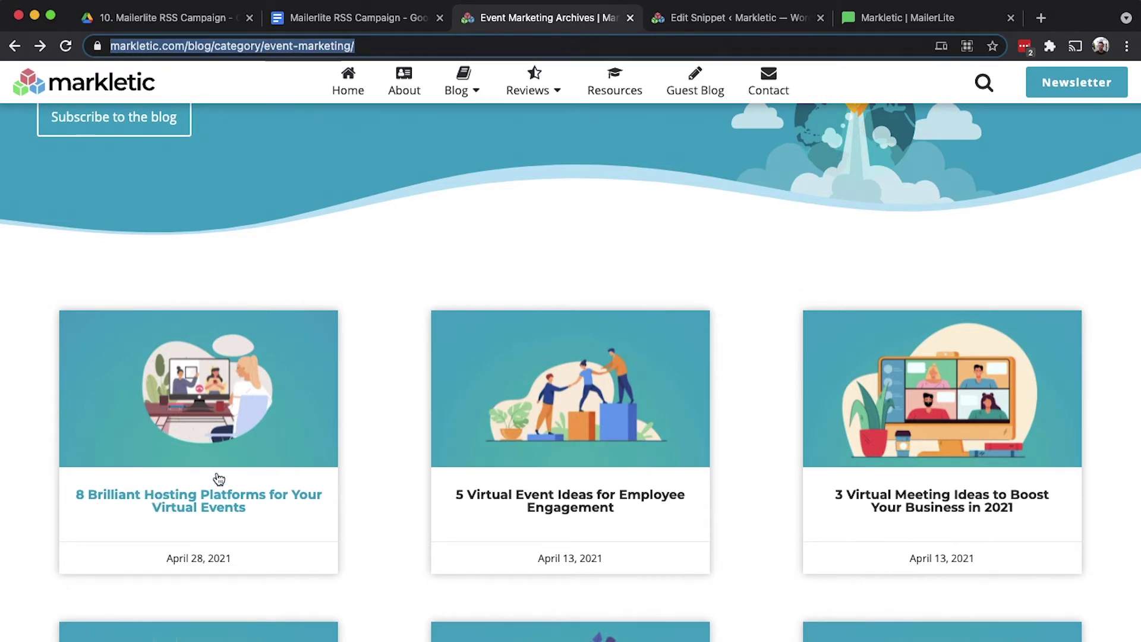
{"action": "left_click", "coordinate": [863, 18]}
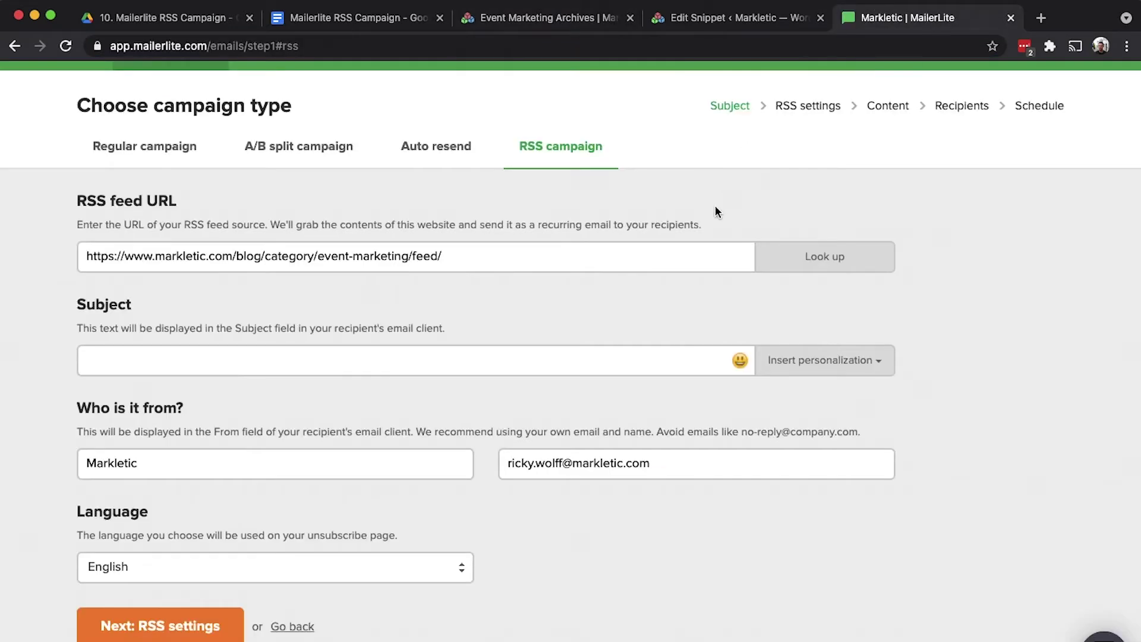
Step: Set the subject to the {$last_post_title} personalization tag and proceed to RSS settings
{"action": "left_click", "coordinate": [780, 364]}
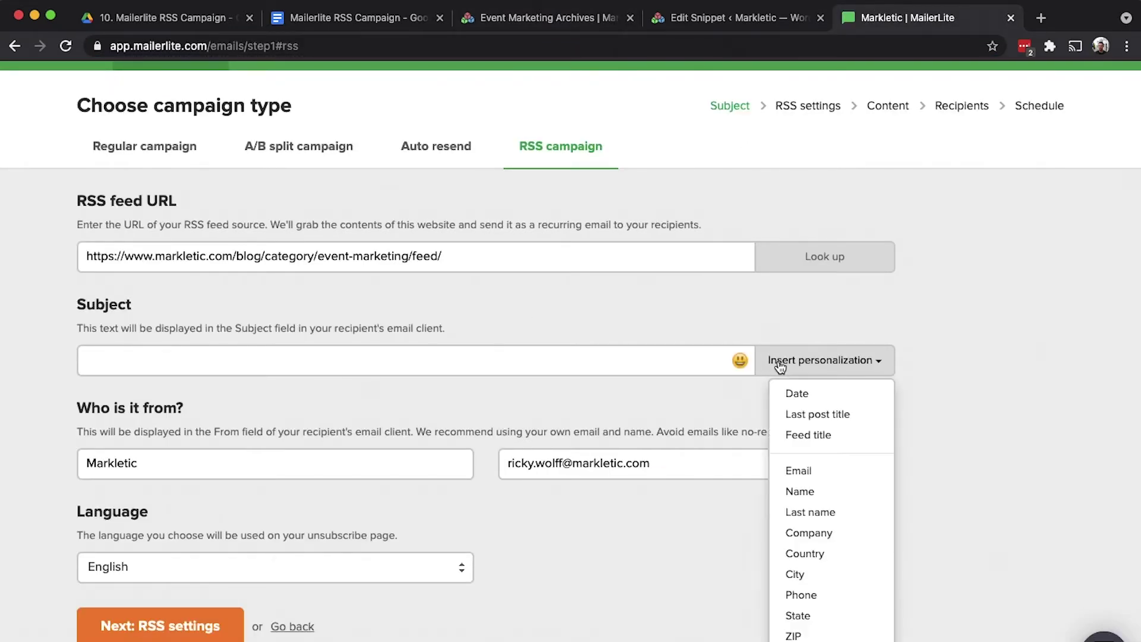
{"action": "left_click", "coordinate": [805, 419]}
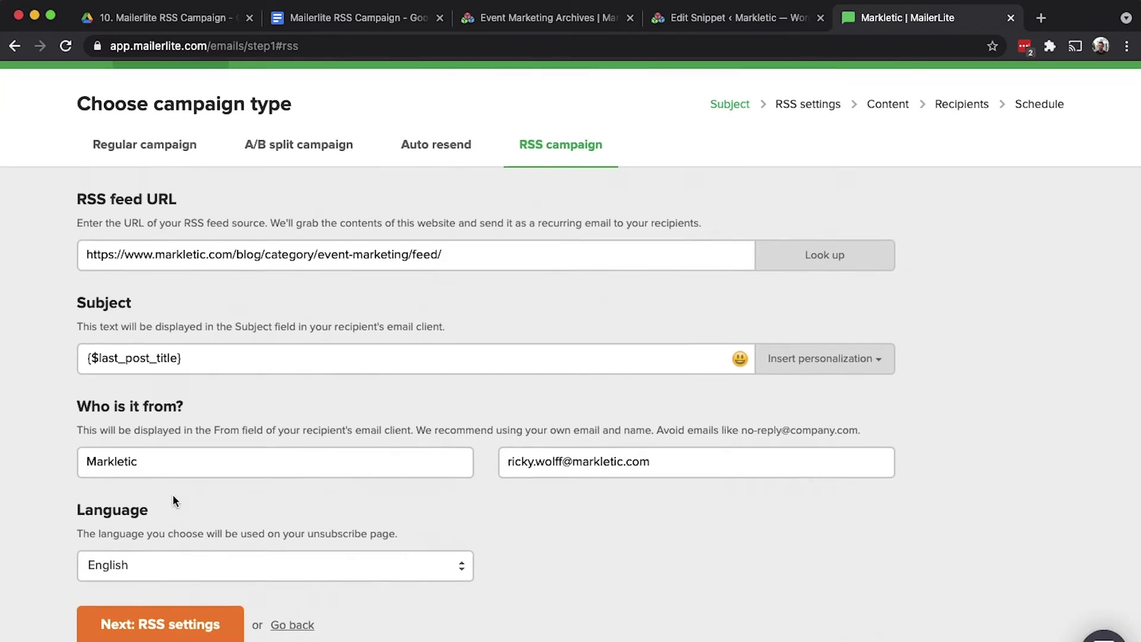
{"action": "left_click", "coordinate": [147, 633]}
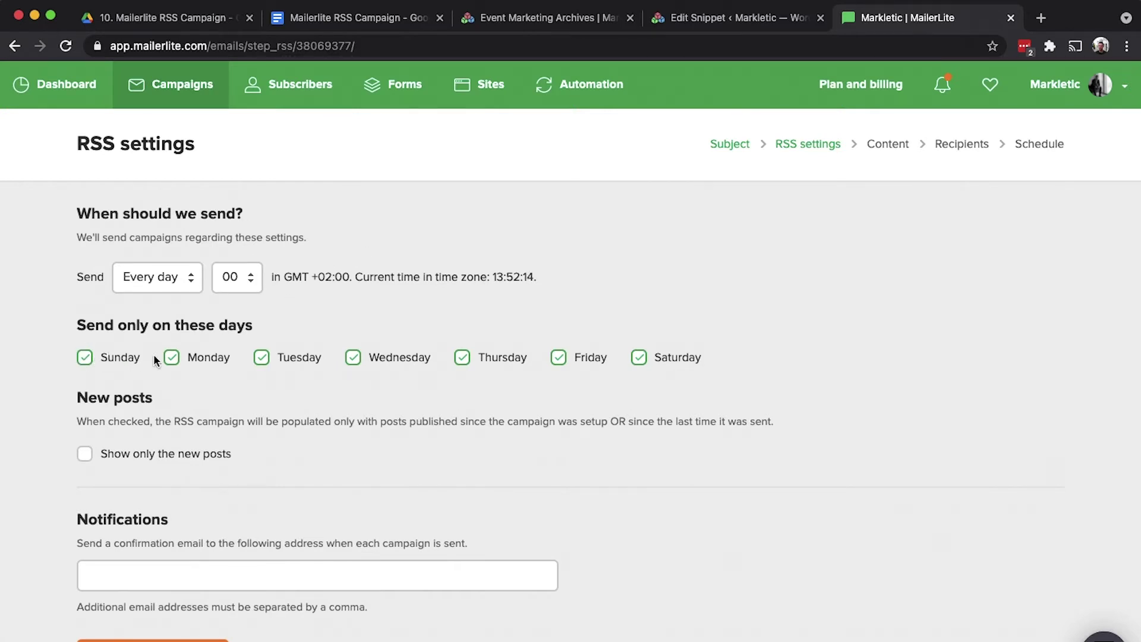
Step: Untick Sunday, Monday, Wednesday, Friday and Saturday, and set the send hour to 18:00
{"action": "left_click", "coordinate": [83, 359]}
{"action": "left_click", "coordinate": [171, 358]}
{"action": "left_click", "coordinate": [355, 359]}
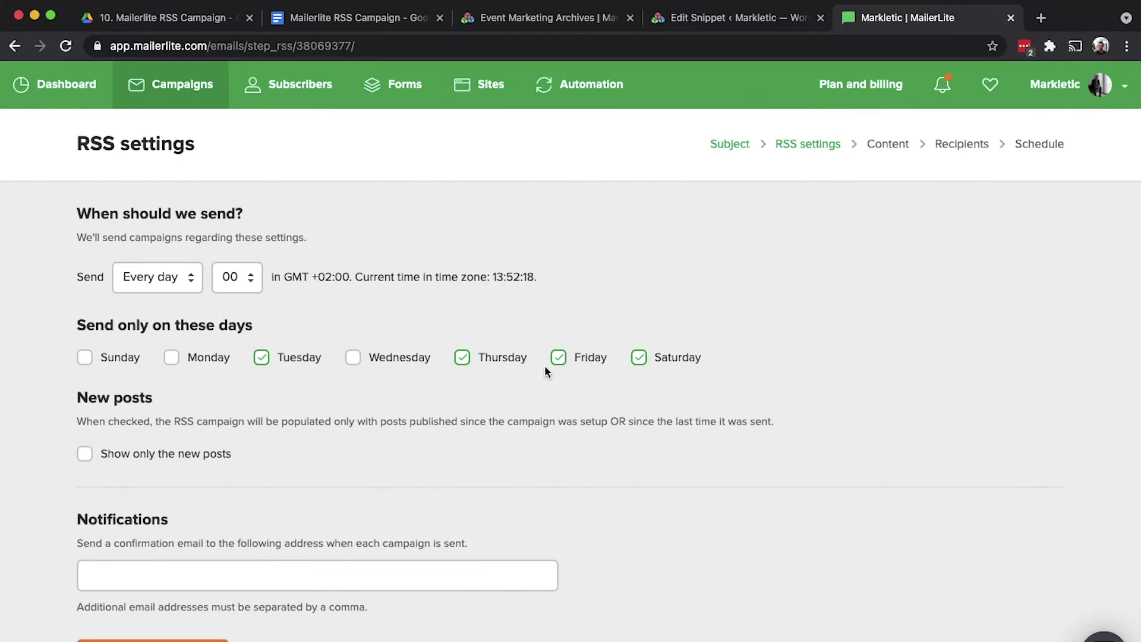
{"action": "left_click", "coordinate": [559, 359]}
{"action": "left_click", "coordinate": [639, 359]}
{"action": "left_click", "coordinate": [255, 280]}
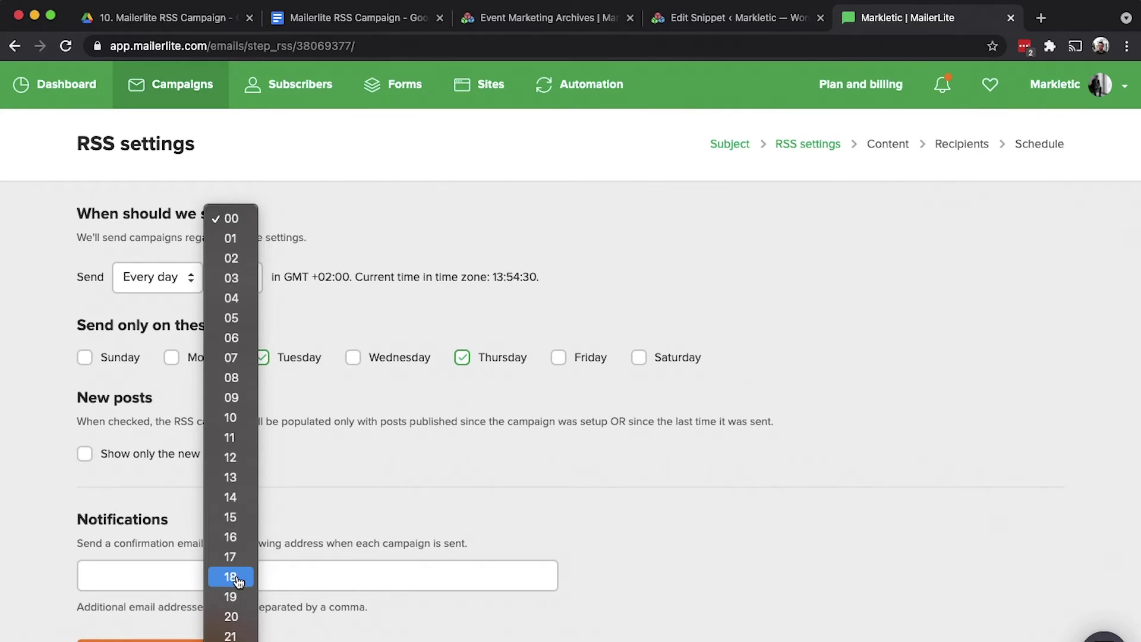
{"action": "left_click", "coordinate": [237, 578]}
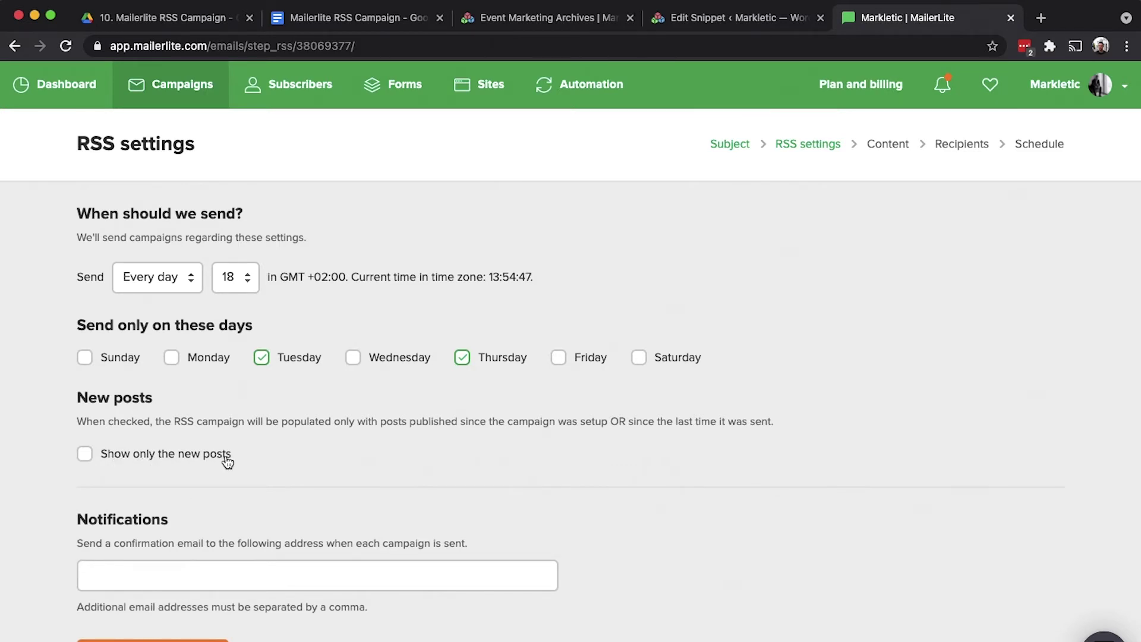
Step: Enable 'Show only the new posts' and continue to the Email design step
{"action": "left_click", "coordinate": [189, 457]}
{"action": "scroll", "coordinate": [191, 515], "scroll_direction": "down", "scroll_amount": 1}
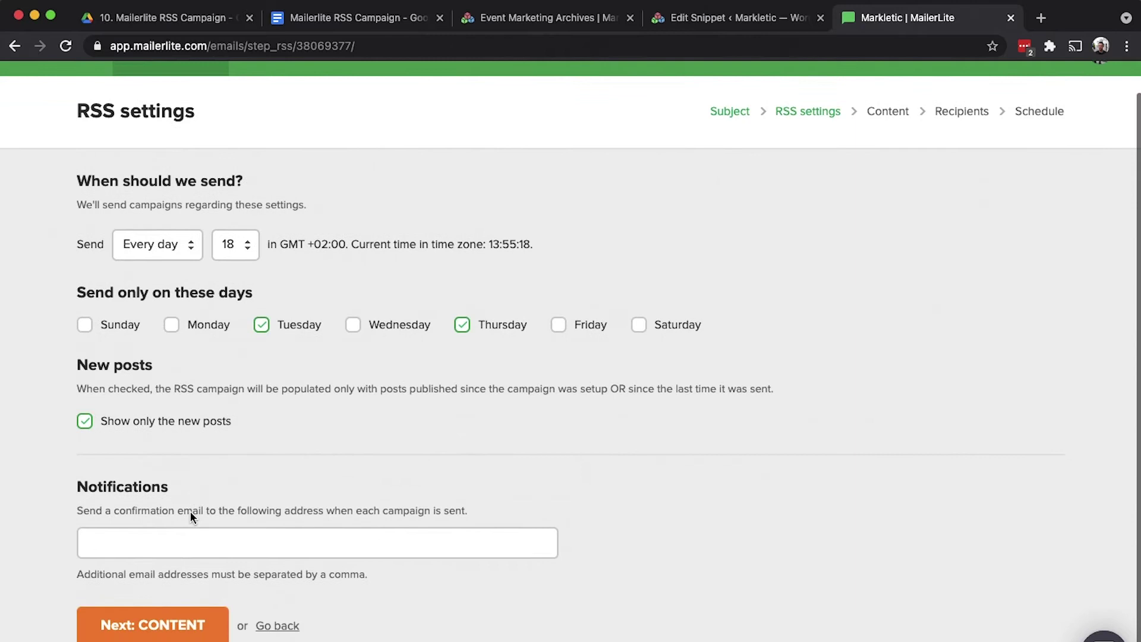
{"action": "left_click", "coordinate": [187, 628]}
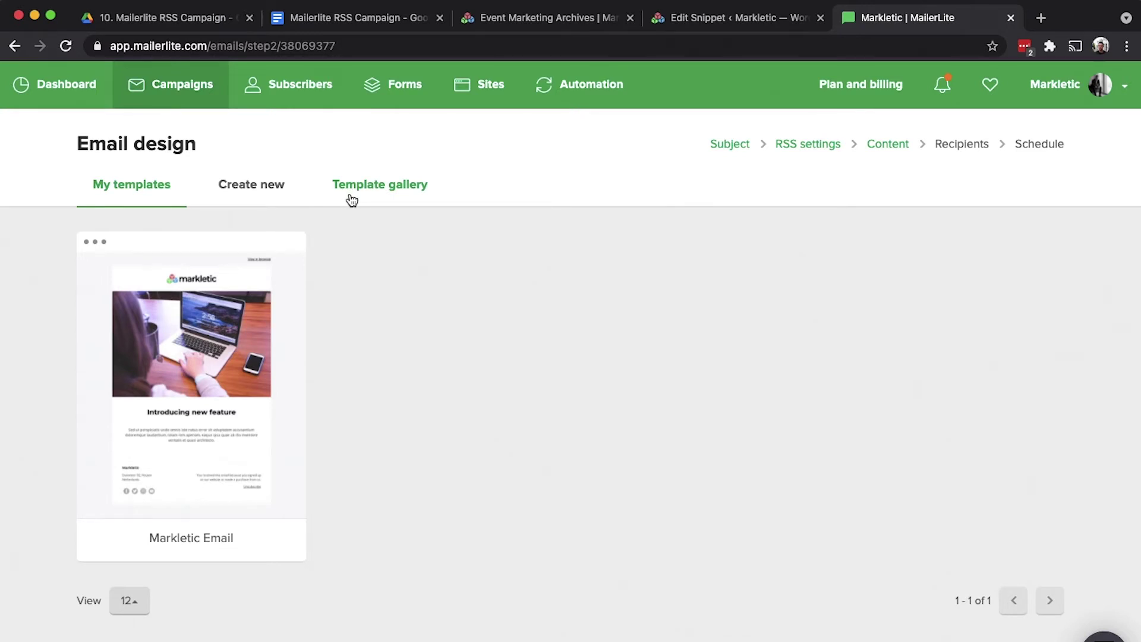
{"action": "mouse_move", "coordinate": [241, 313]}
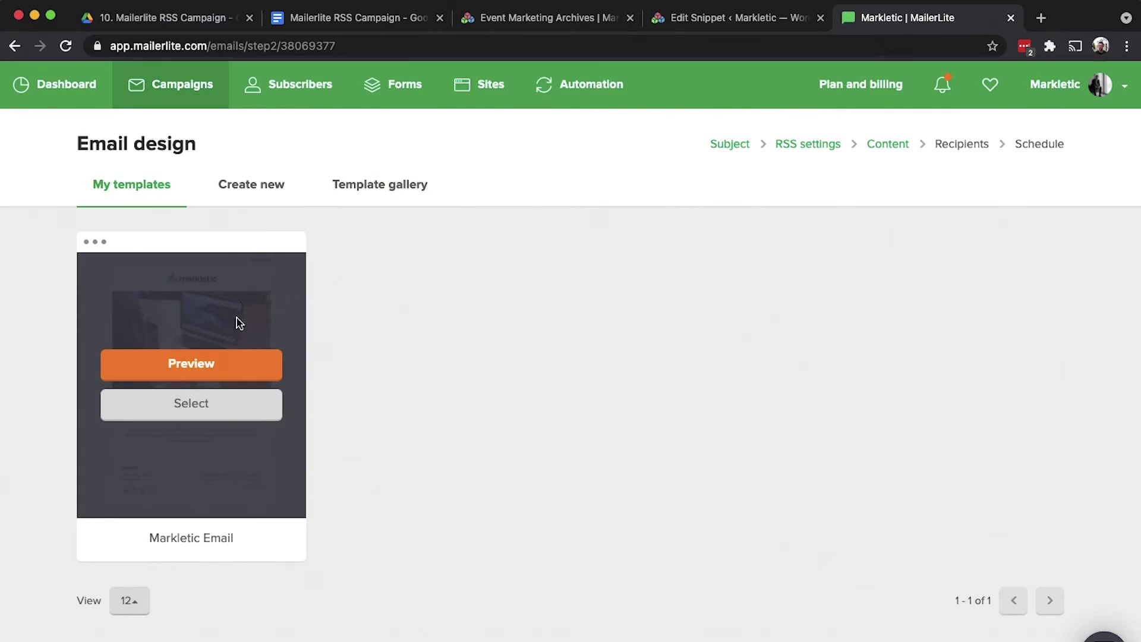
Step: Start the email from the Markletic Email template and delete its sample image and article block
{"action": "left_click", "coordinate": [230, 363]}
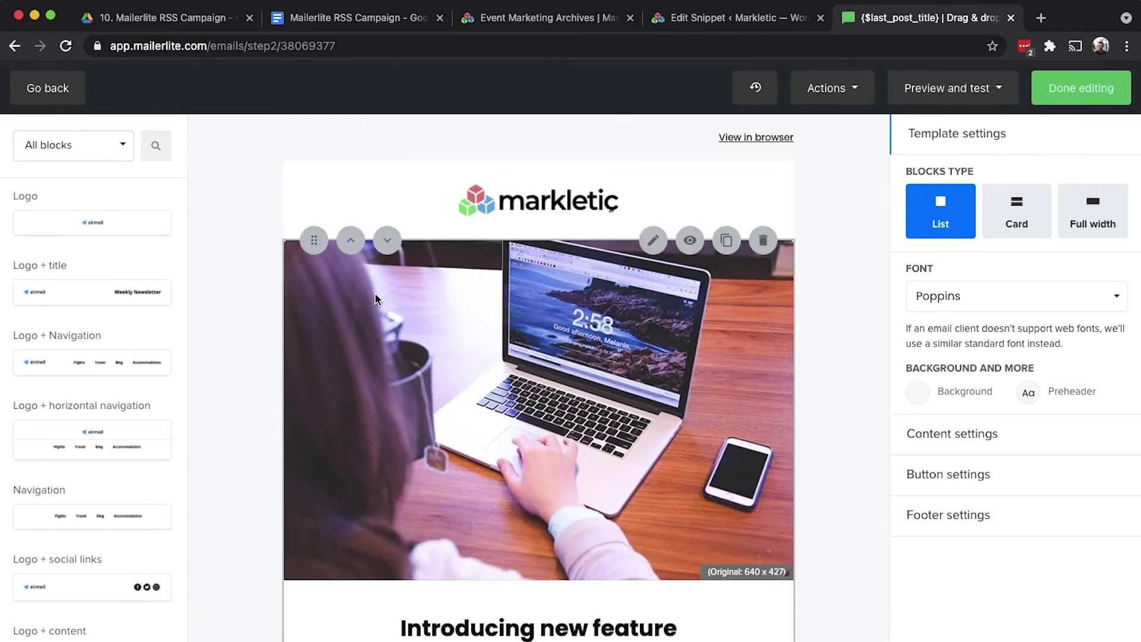
{"action": "left_click", "coordinate": [763, 241]}
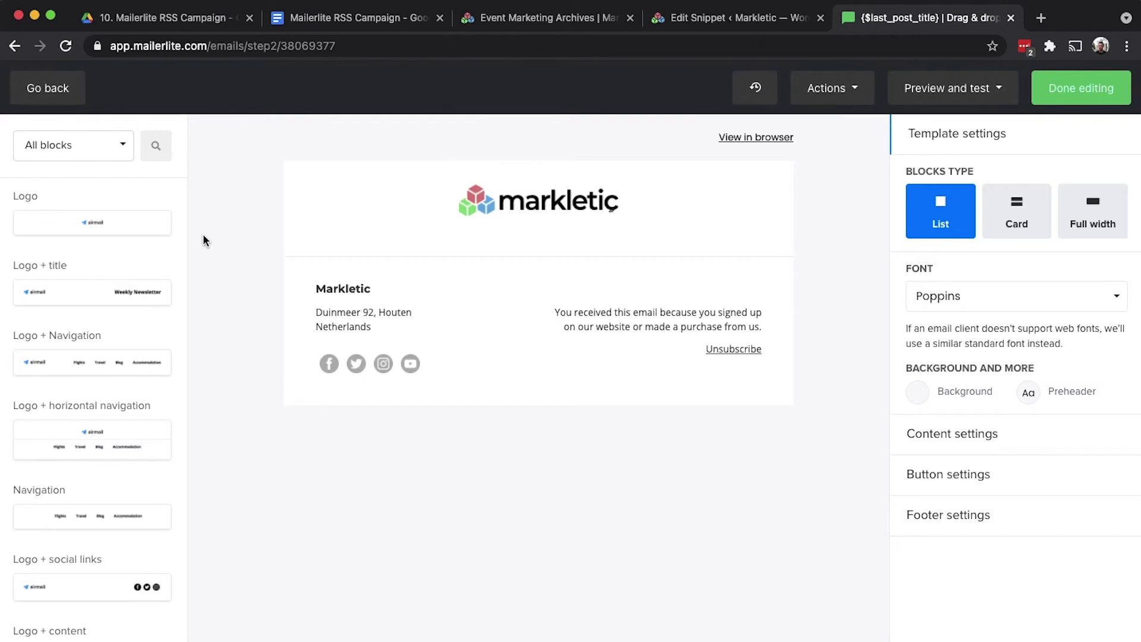
Step: Filter the blocks to RSS and drag an RSS featured article into the email above the footer
{"action": "left_click", "coordinate": [61, 148]}
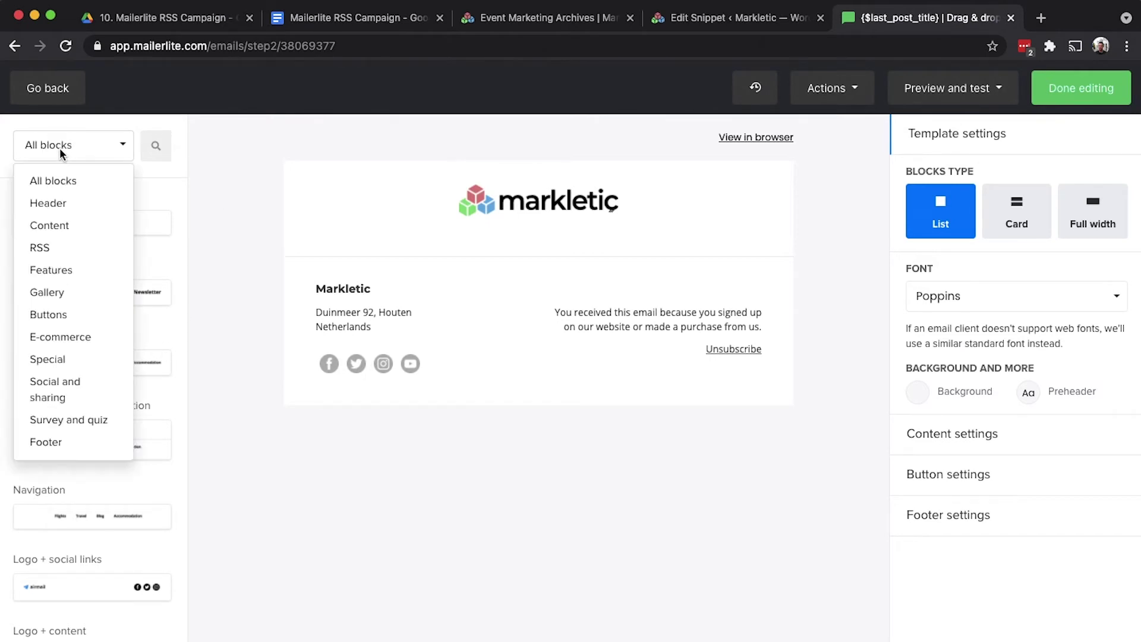
{"action": "left_click", "coordinate": [57, 251]}
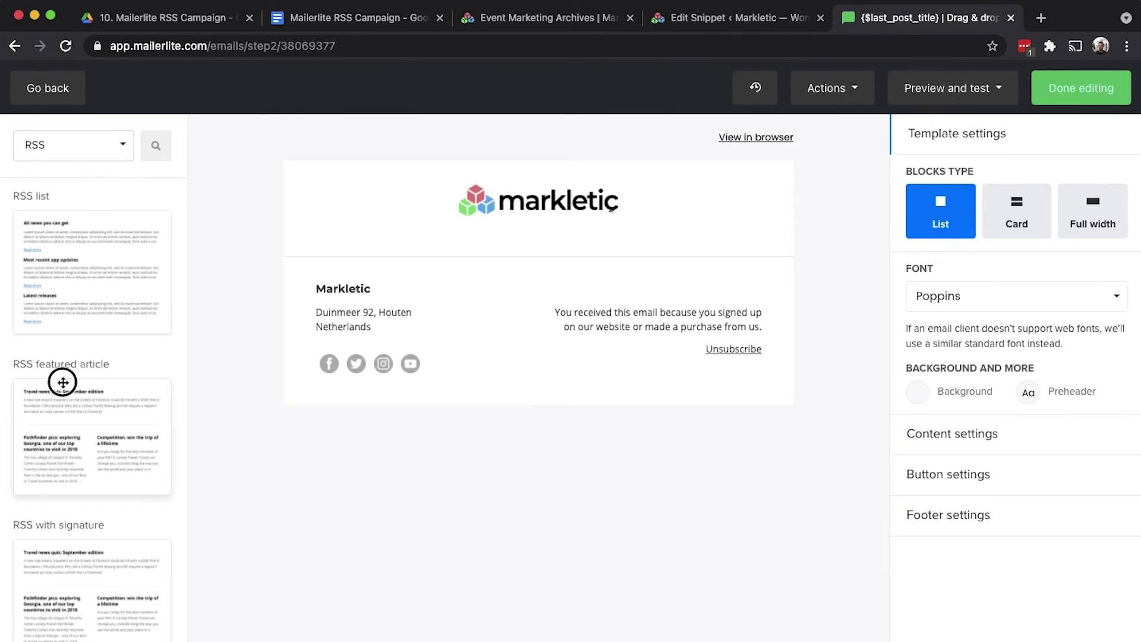
{"action": "left_click_drag", "start_coordinate": [63, 382], "coordinate": [383, 242]}
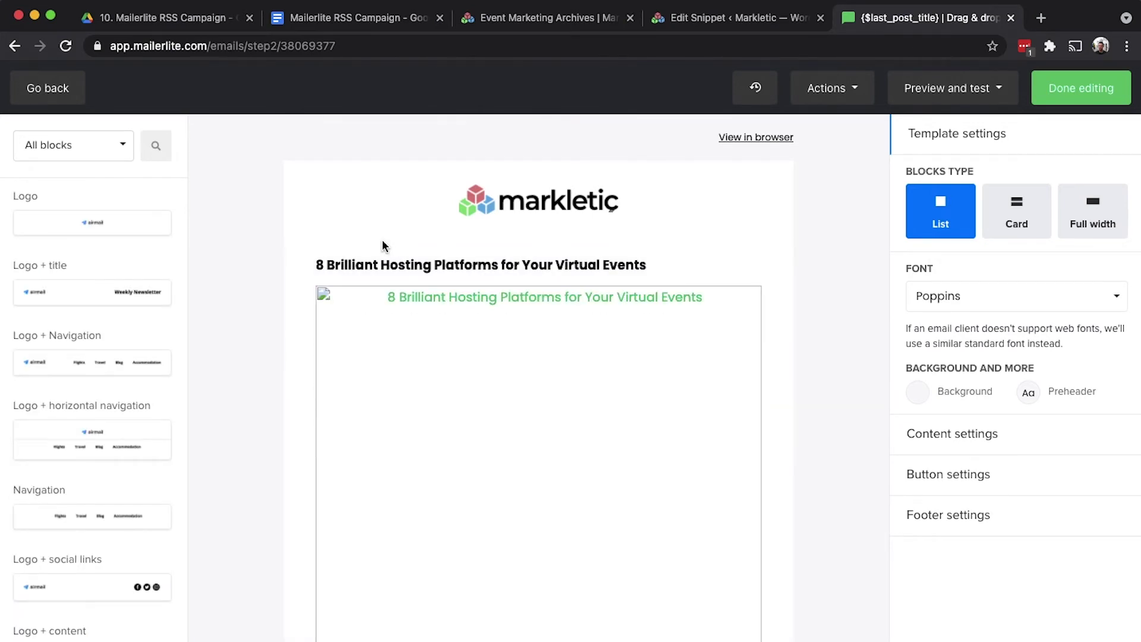
Step: Bring up the Event Marketing Archives page to compare its newest post with the email
{"action": "mouse_move", "coordinate": [362, 248]}
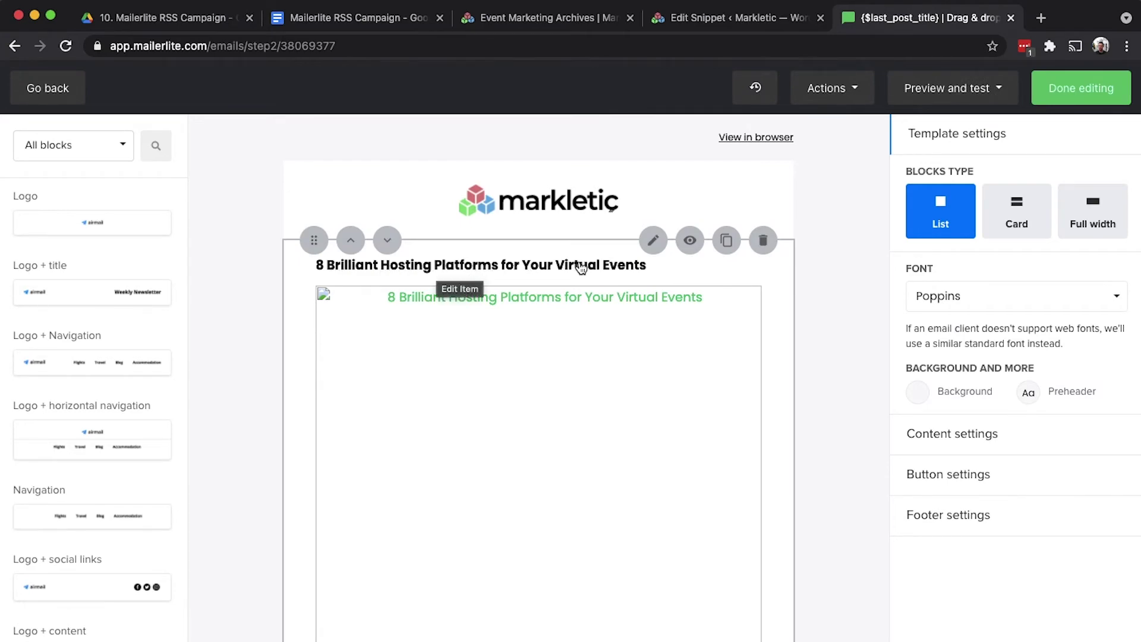
{"action": "left_click", "coordinate": [526, 18]}
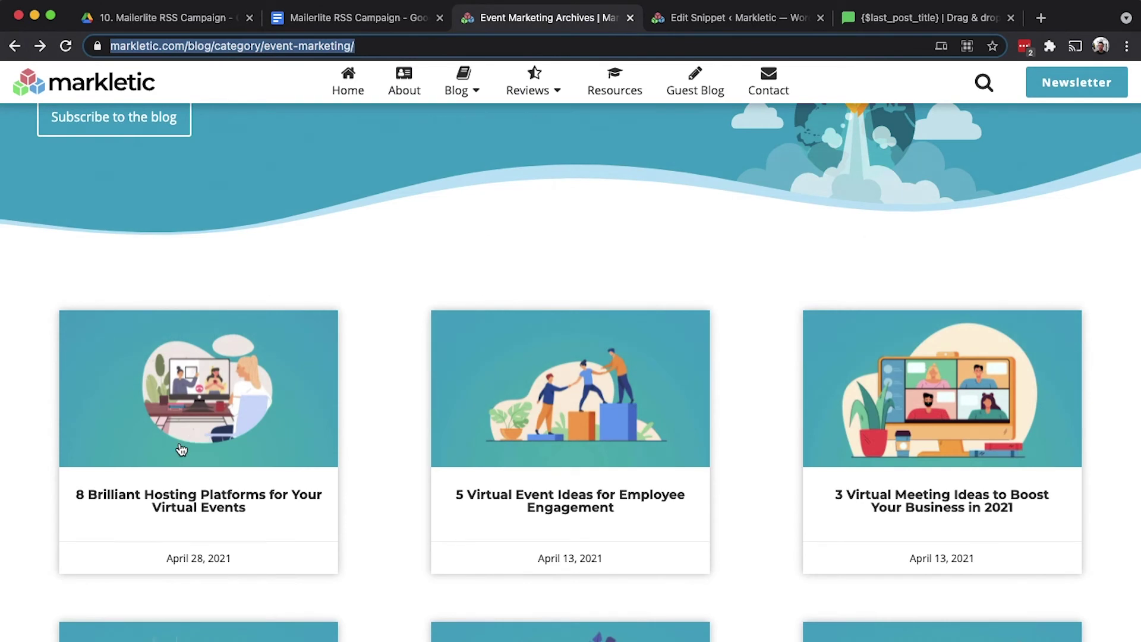
Step: Return to the email editor and look over the listed Event Marketing posts
{"action": "left_click", "coordinate": [851, 21]}
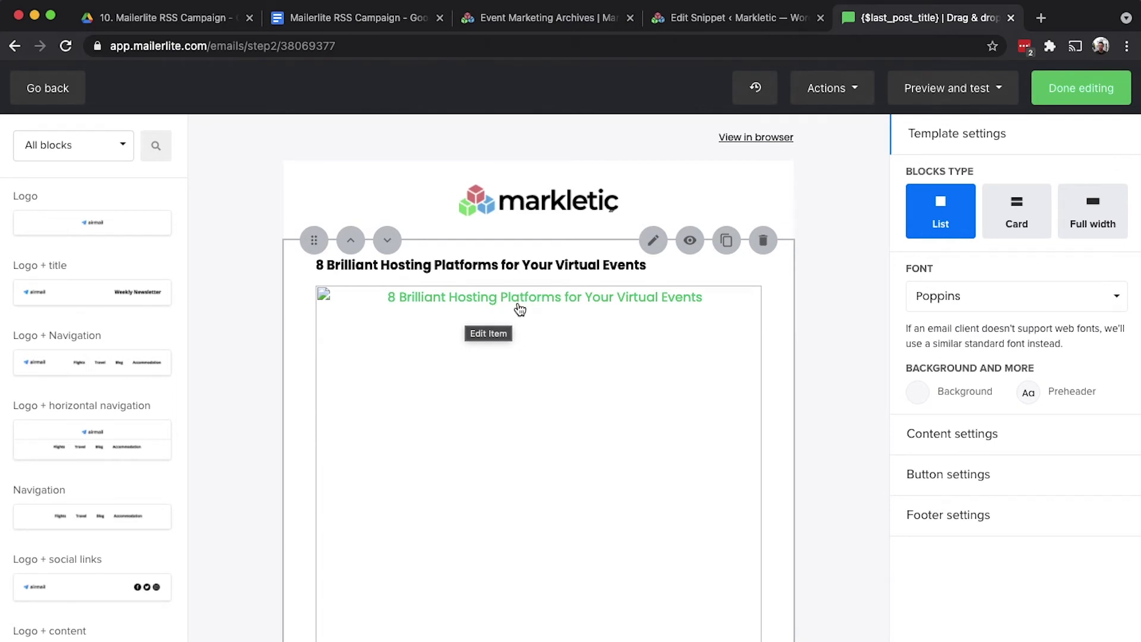
{"action": "scroll", "coordinate": [252, 327], "scroll_direction": "down", "scroll_amount": 10}
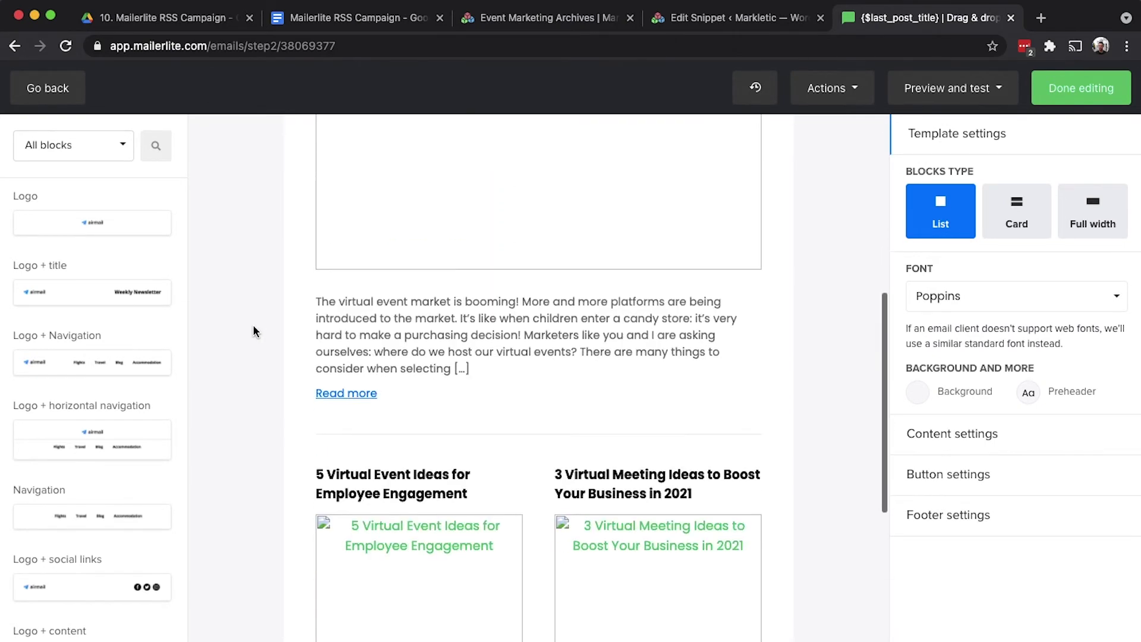
Step: Set the RSS block's Items to show to 10
{"action": "scroll", "coordinate": [408, 419], "scroll_direction": "down", "scroll_amount": 4}
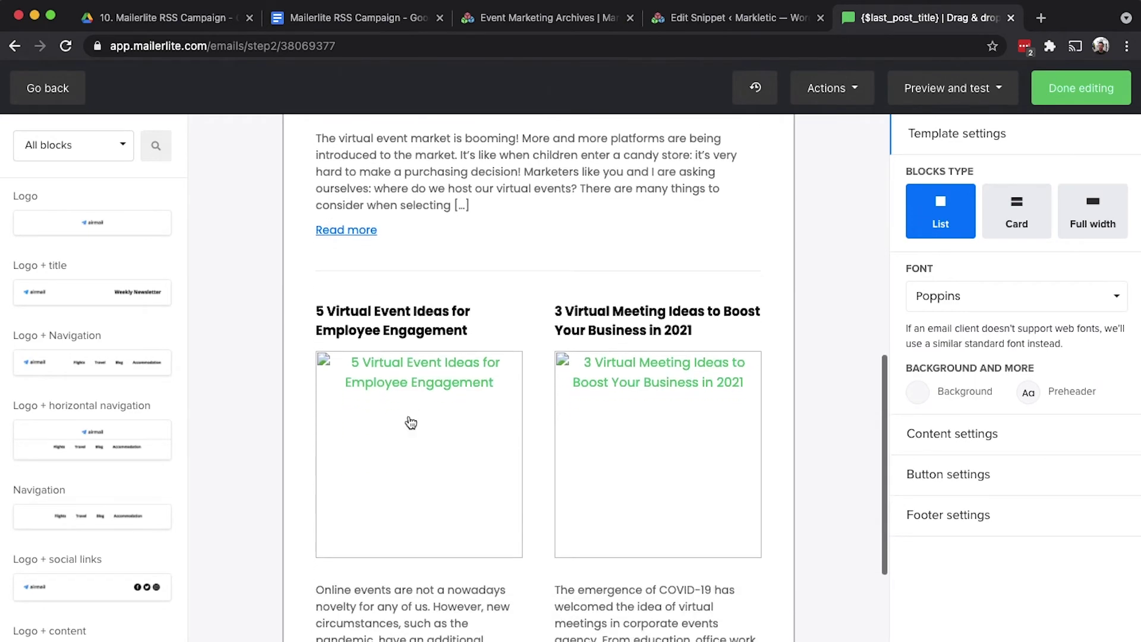
{"action": "scroll", "coordinate": [409, 418], "scroll_direction": "down", "scroll_amount": 4}
{"action": "scroll", "coordinate": [408, 419], "scroll_direction": "up", "scroll_amount": 18}
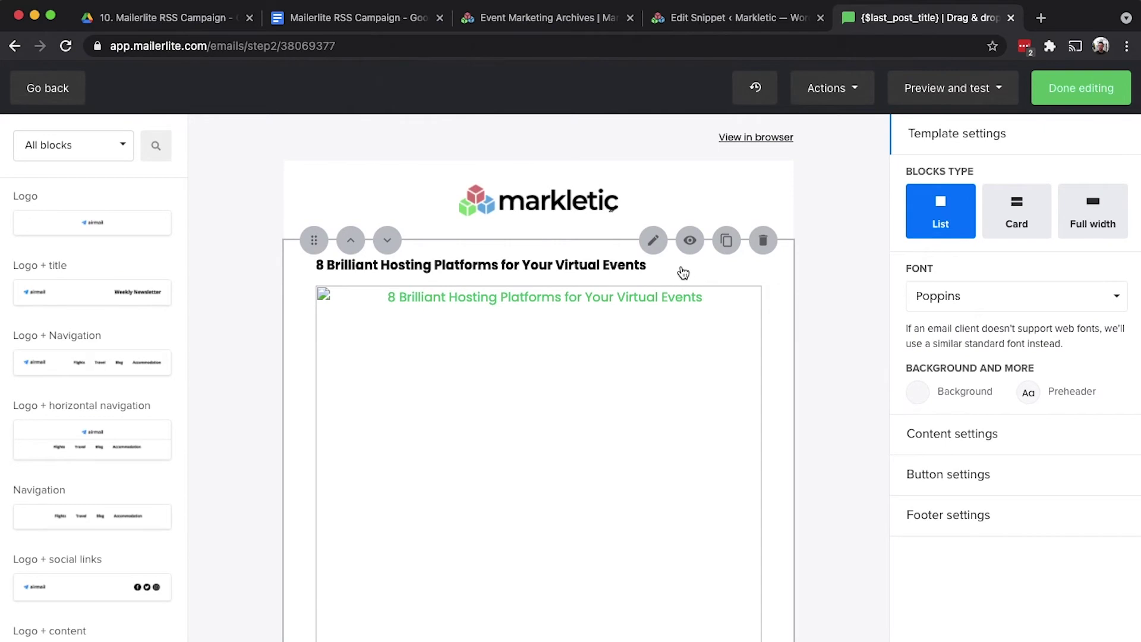
{"action": "left_click", "coordinate": [798, 247]}
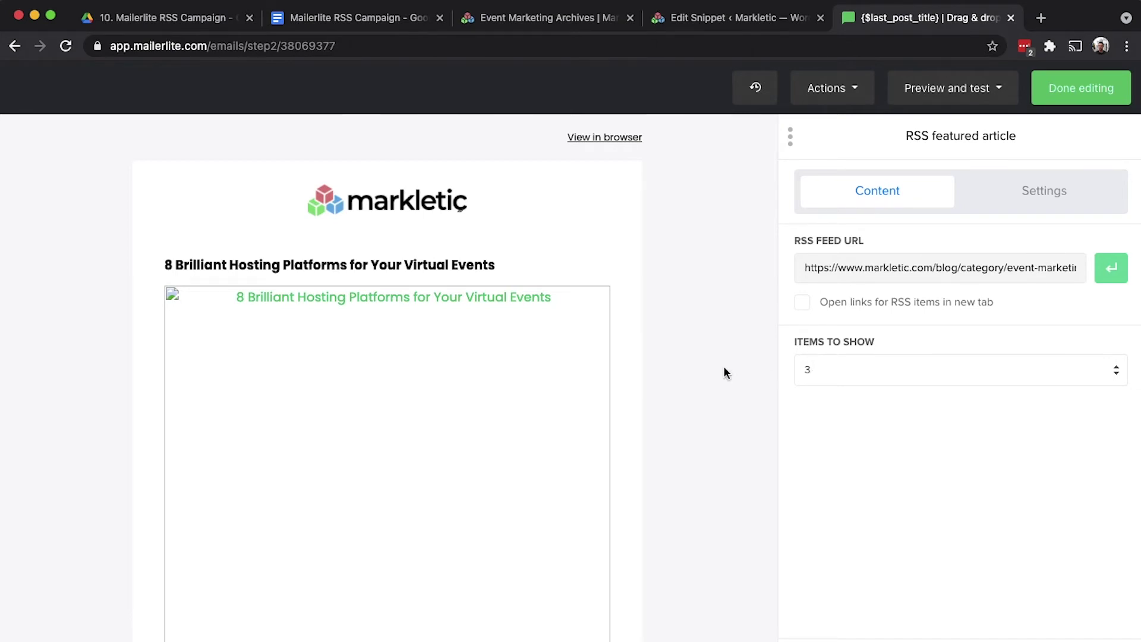
{"action": "left_click", "coordinate": [828, 383]}
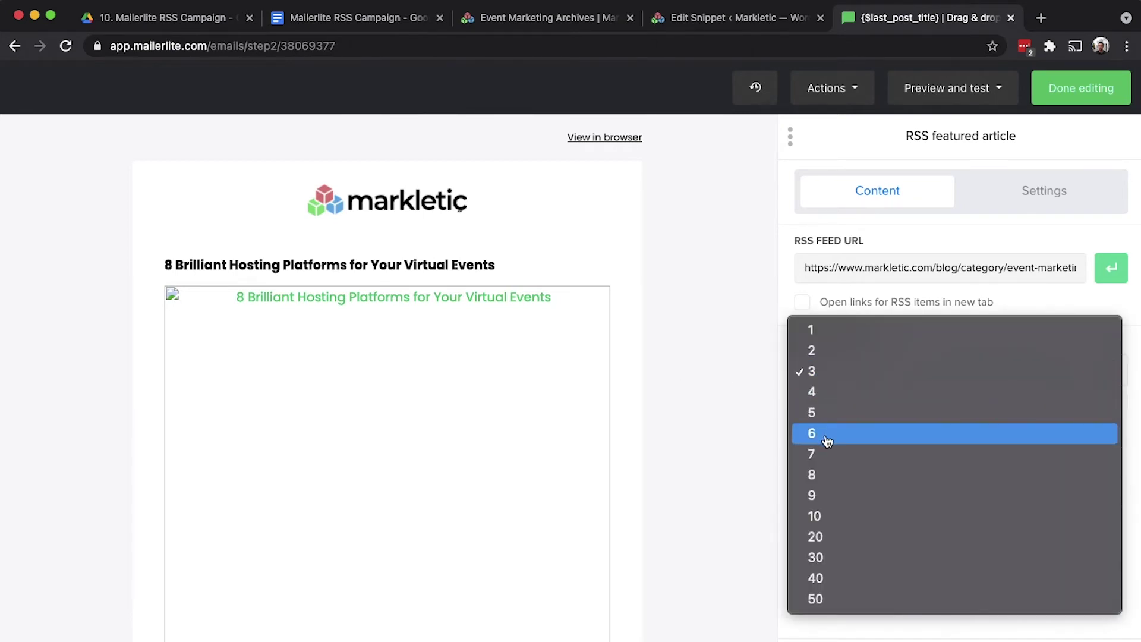
{"action": "left_click", "coordinate": [818, 517]}
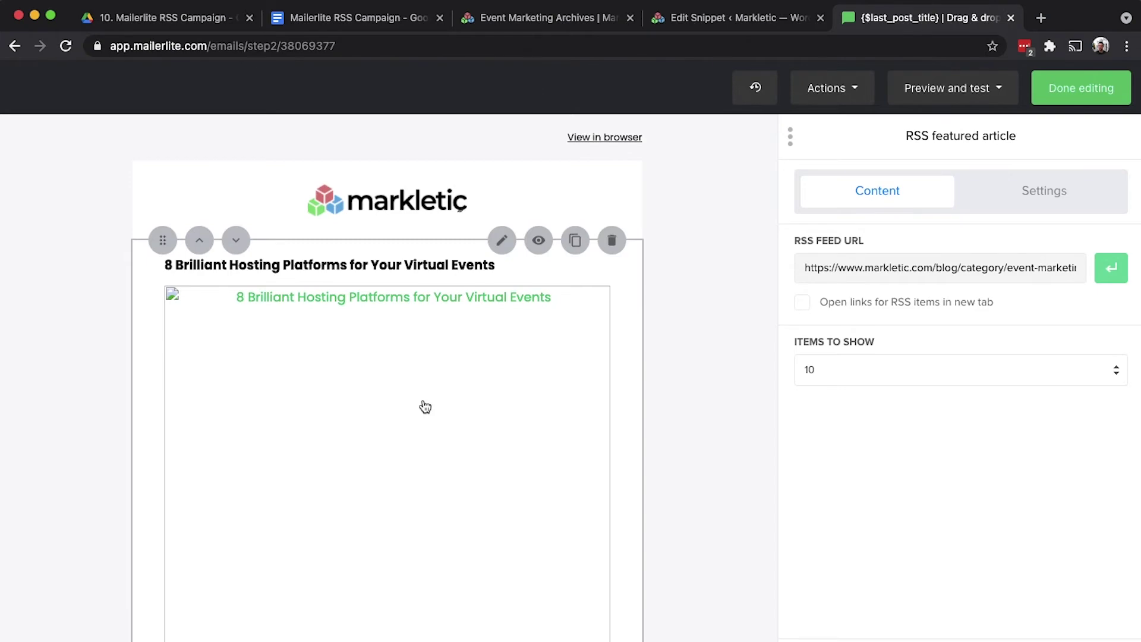
Step: Switch the RSS block to the single-column layout, stacking posts one per row
{"action": "scroll", "coordinate": [422, 402], "scroll_direction": "down", "scroll_amount": 10}
{"action": "scroll", "coordinate": [425, 406], "scroll_direction": "down", "scroll_amount": 5}
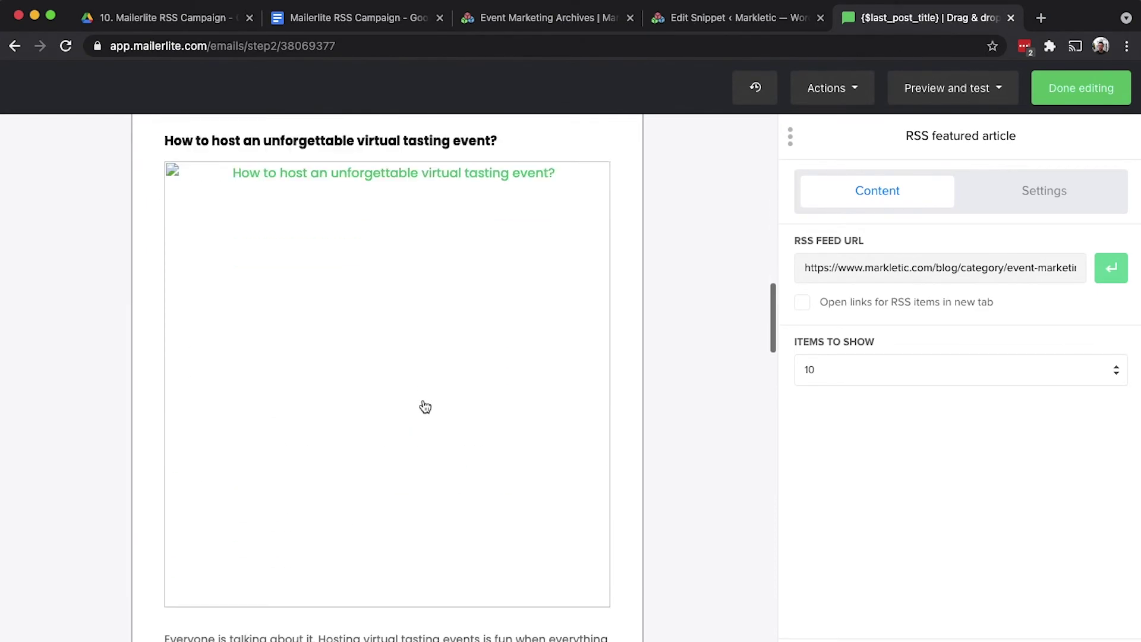
{"action": "scroll", "coordinate": [425, 406], "scroll_direction": "up", "scroll_amount": 20}
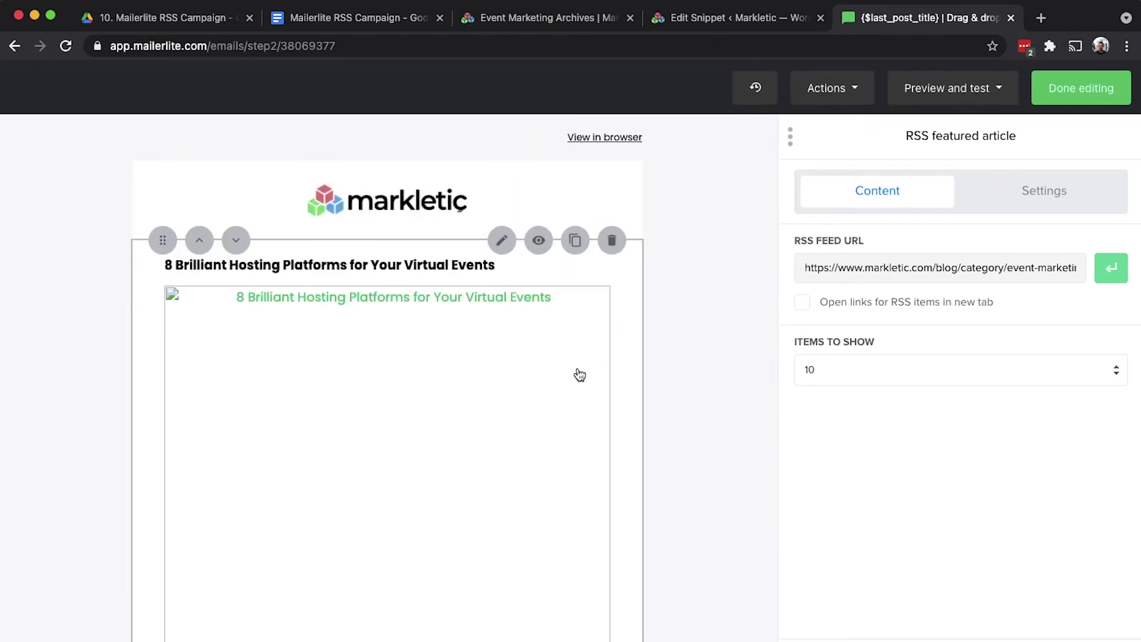
{"action": "left_click", "coordinate": [1015, 191]}
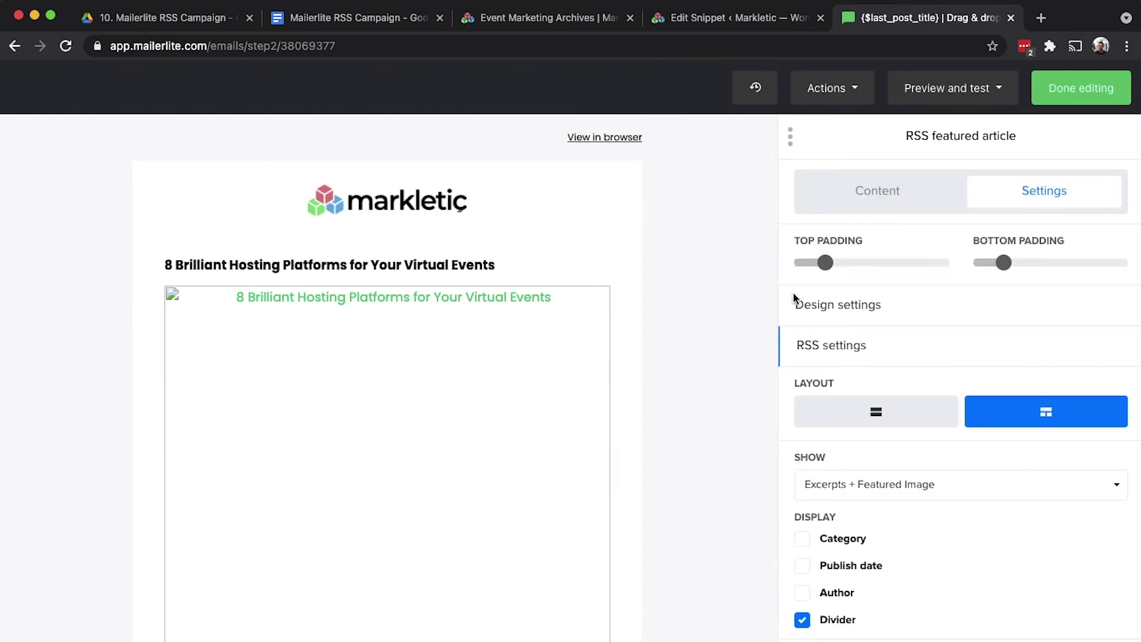
{"action": "left_click", "coordinate": [866, 412]}
{"action": "scroll", "coordinate": [445, 435], "scroll_direction": "down", "scroll_amount": 10}
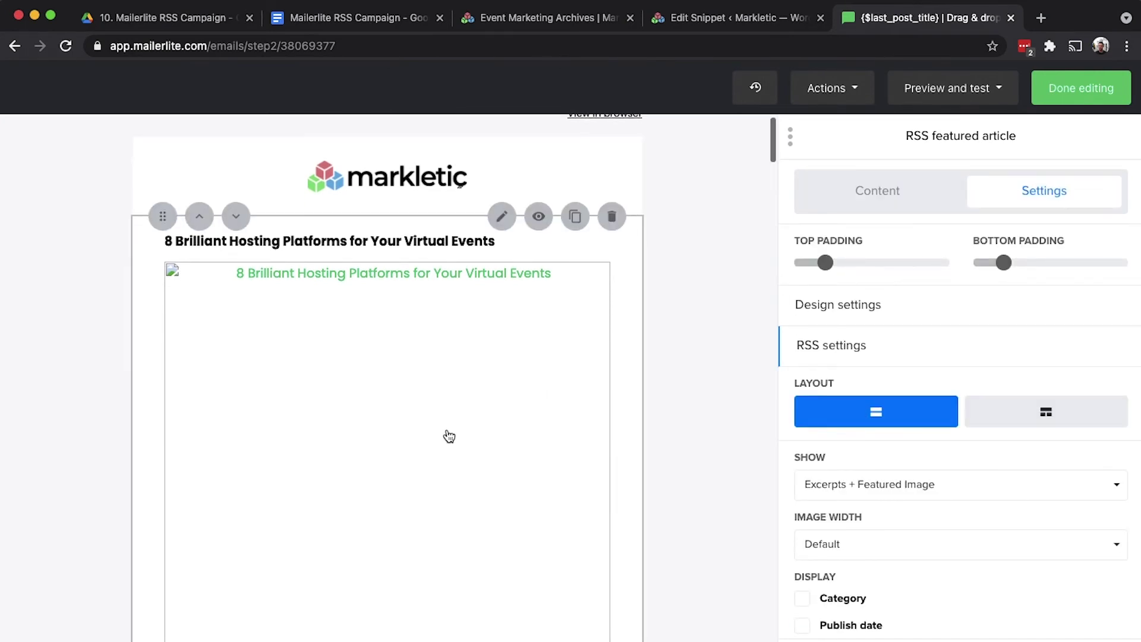
{"action": "scroll", "coordinate": [447, 434], "scroll_direction": "down", "scroll_amount": 8}
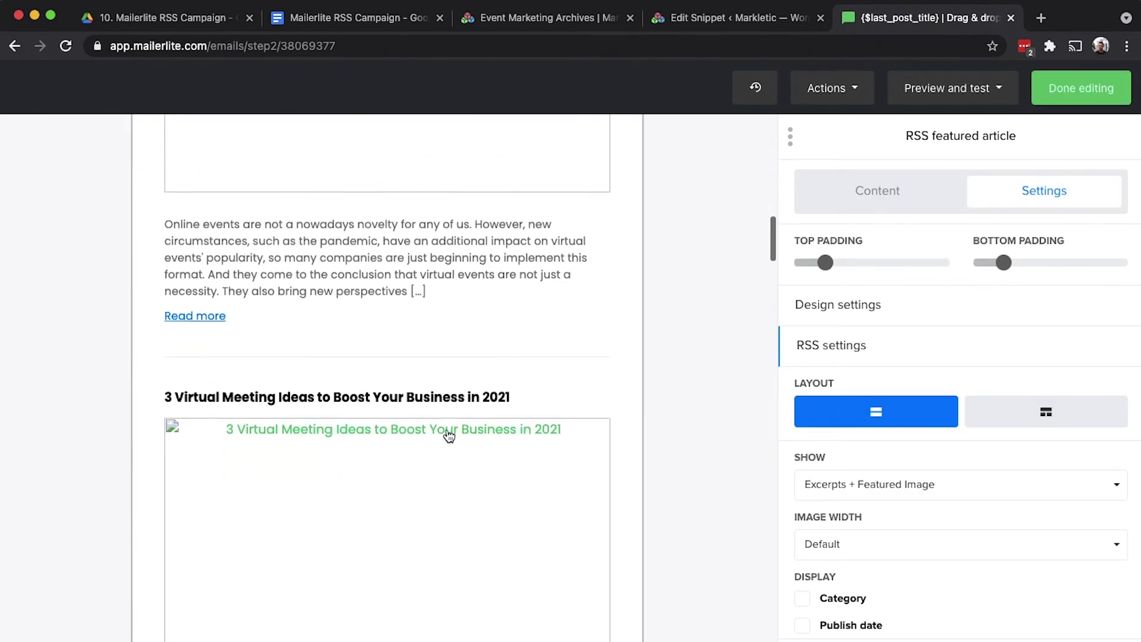
{"action": "scroll", "coordinate": [448, 436], "scroll_direction": "up", "scroll_amount": 12}
{"action": "scroll", "coordinate": [449, 436], "scroll_direction": "up", "scroll_amount": 10}
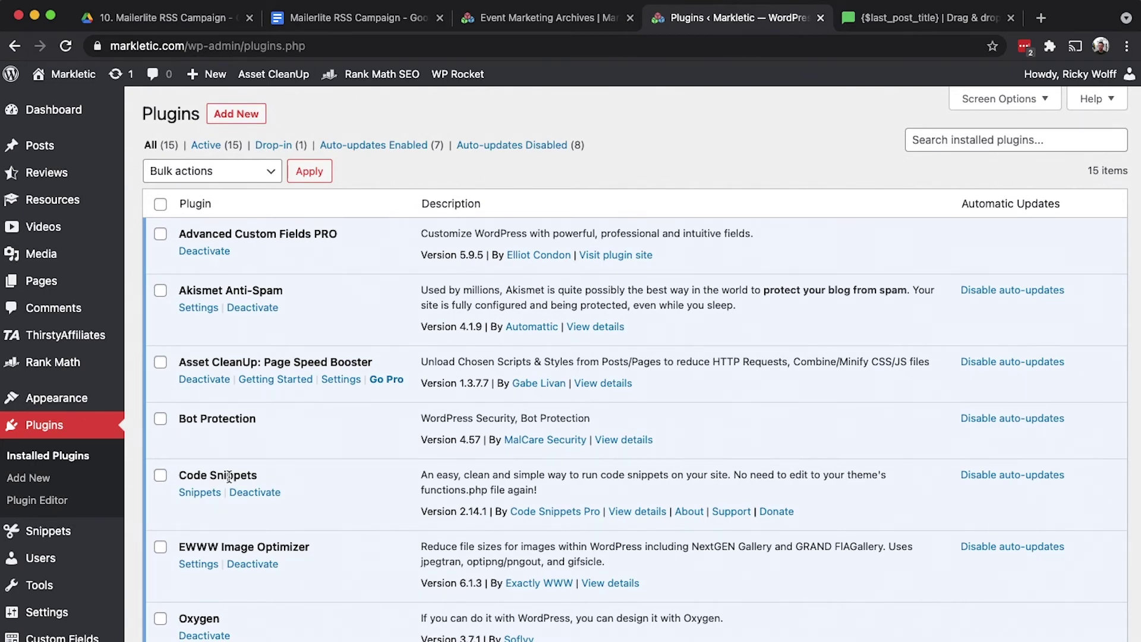
Step: Open the 'Add Featured Image to RSS Feed' snippet from Snippets > All Snippets
{"action": "mouse_move", "coordinate": [87, 542]}
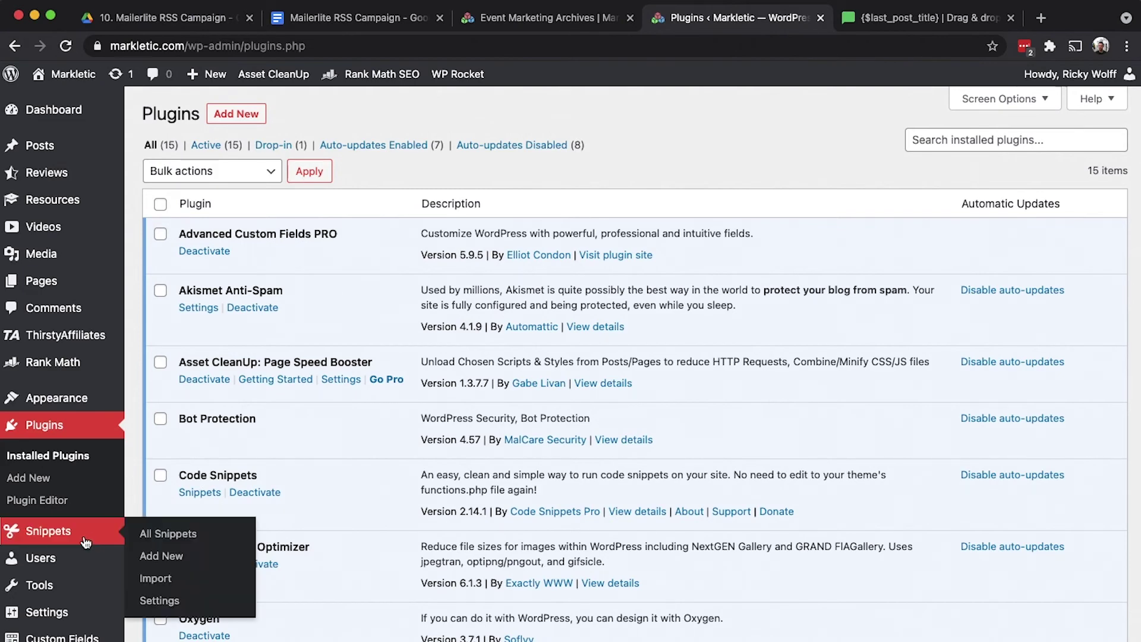
{"action": "left_click", "coordinate": [48, 535]}
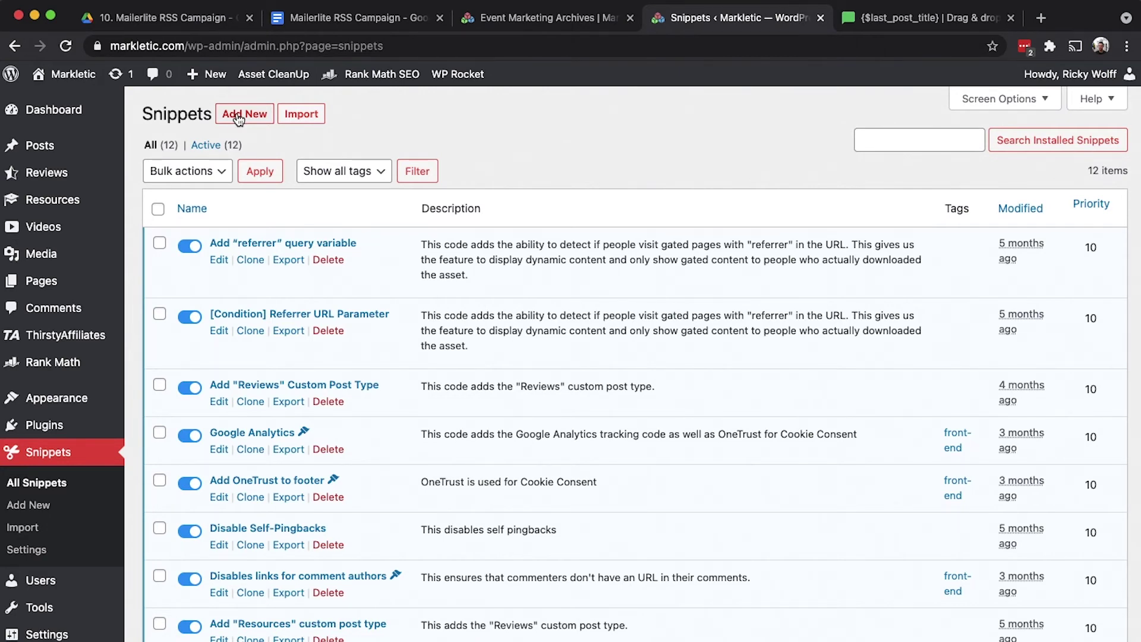
{"action": "scroll", "coordinate": [248, 354], "scroll_direction": "down", "scroll_amount": 5}
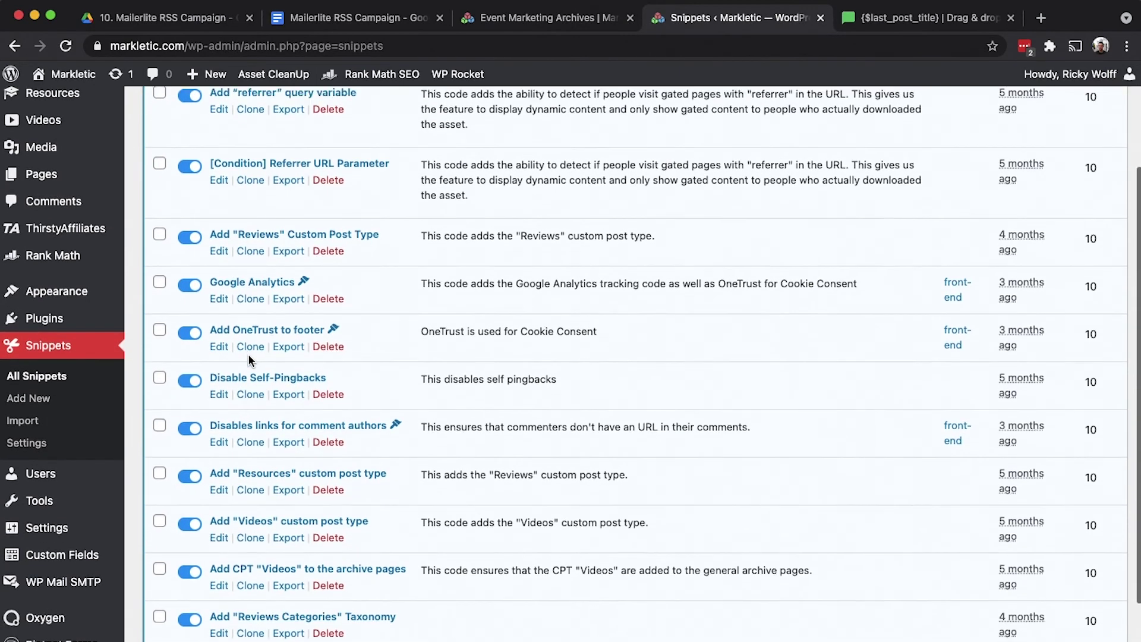
{"action": "scroll", "coordinate": [247, 354], "scroll_direction": "down", "scroll_amount": 1}
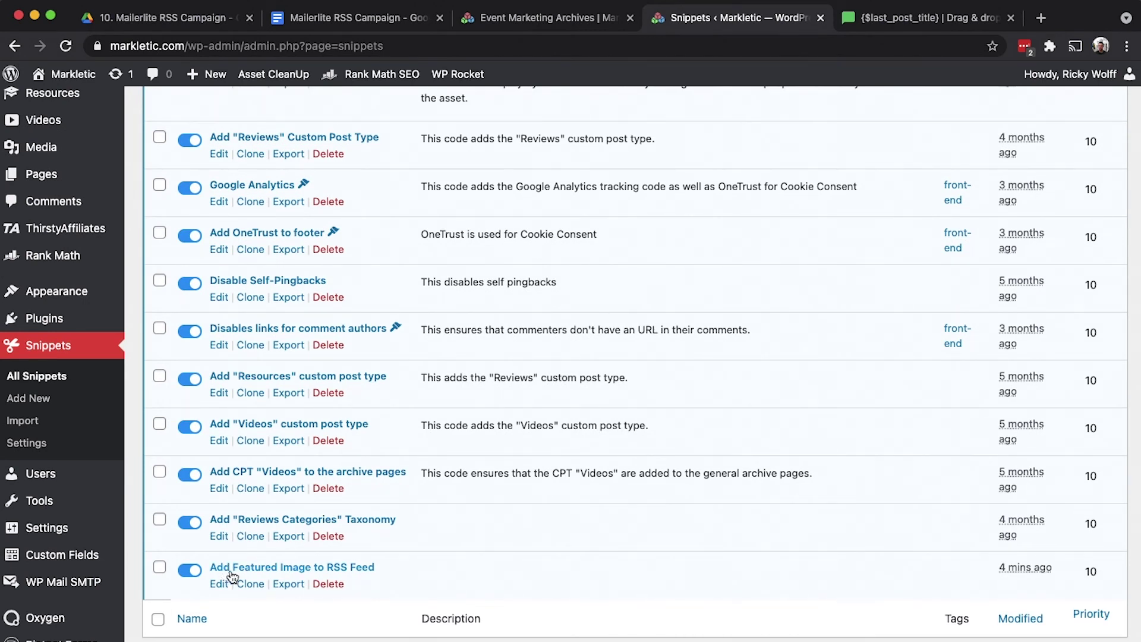
{"action": "left_click", "coordinate": [350, 569]}
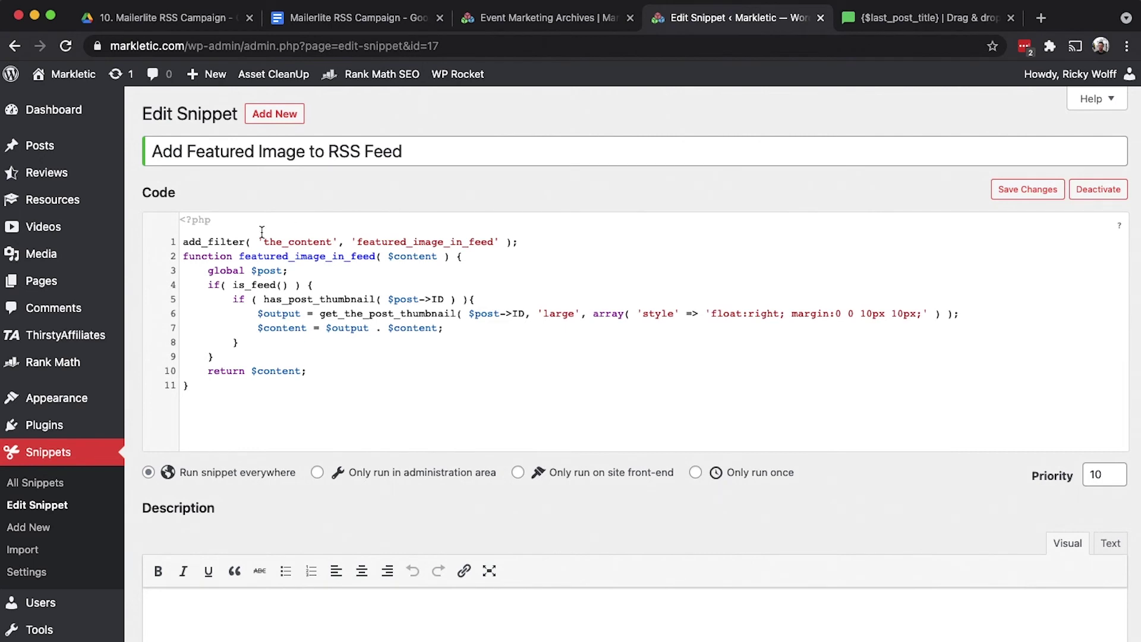
Step: Review the snippet's code and run settings, then return to the MailerLite email editor
{"action": "left_click", "coordinate": [170, 155]}
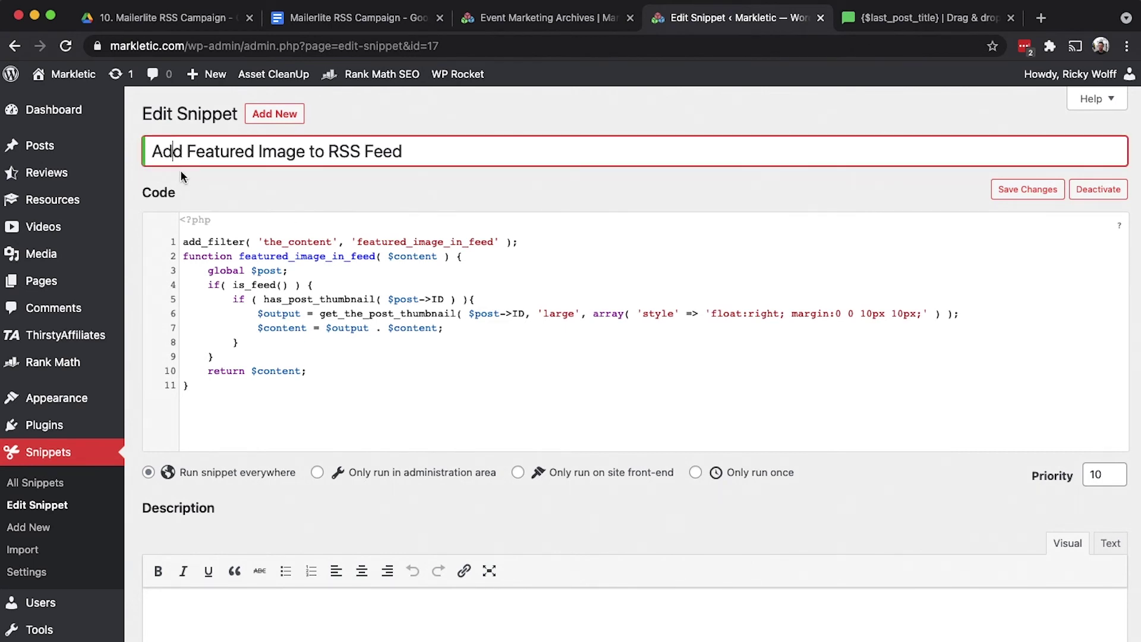
{"action": "left_click", "coordinate": [218, 185]}
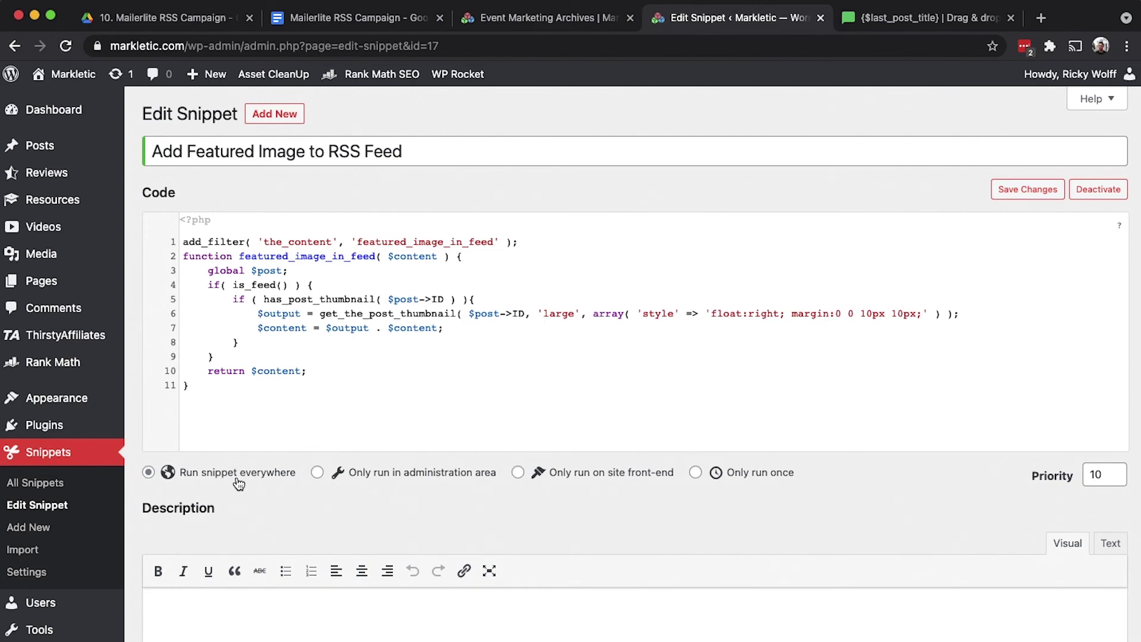
{"action": "scroll", "coordinate": [237, 476], "scroll_direction": "down", "scroll_amount": 5}
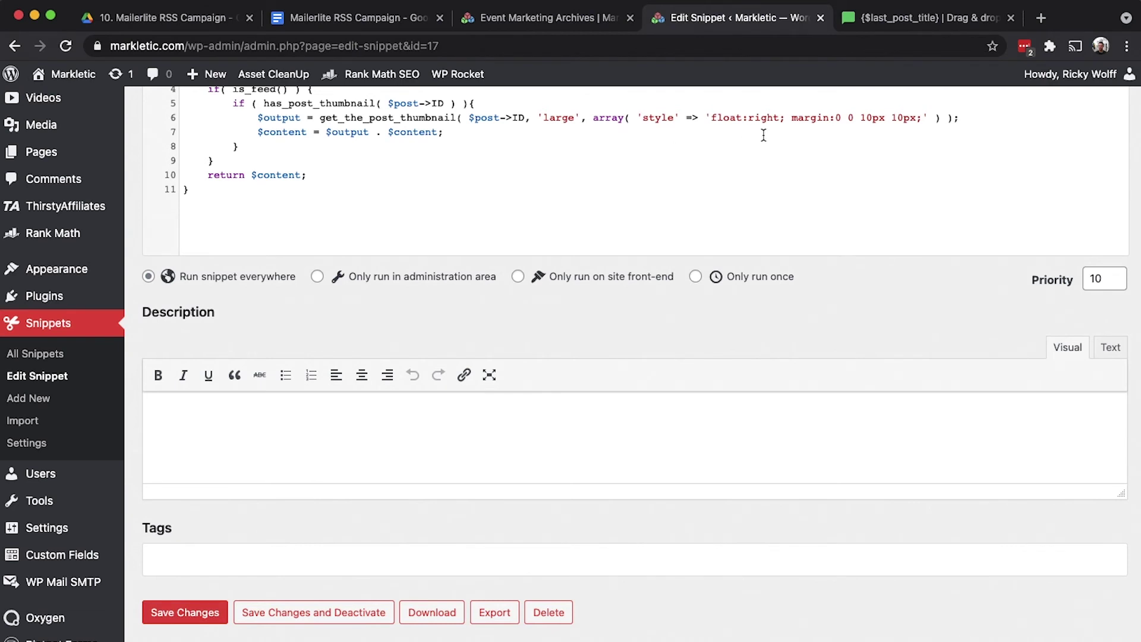
{"action": "left_click", "coordinate": [890, 17]}
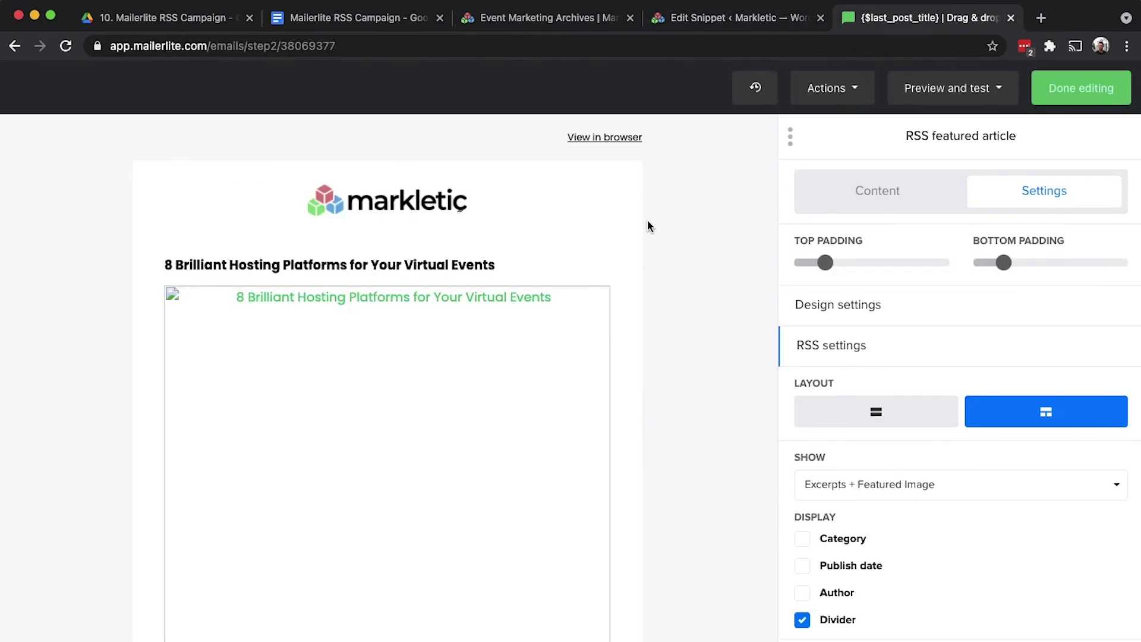
{"action": "mouse_move", "coordinate": [308, 339]}
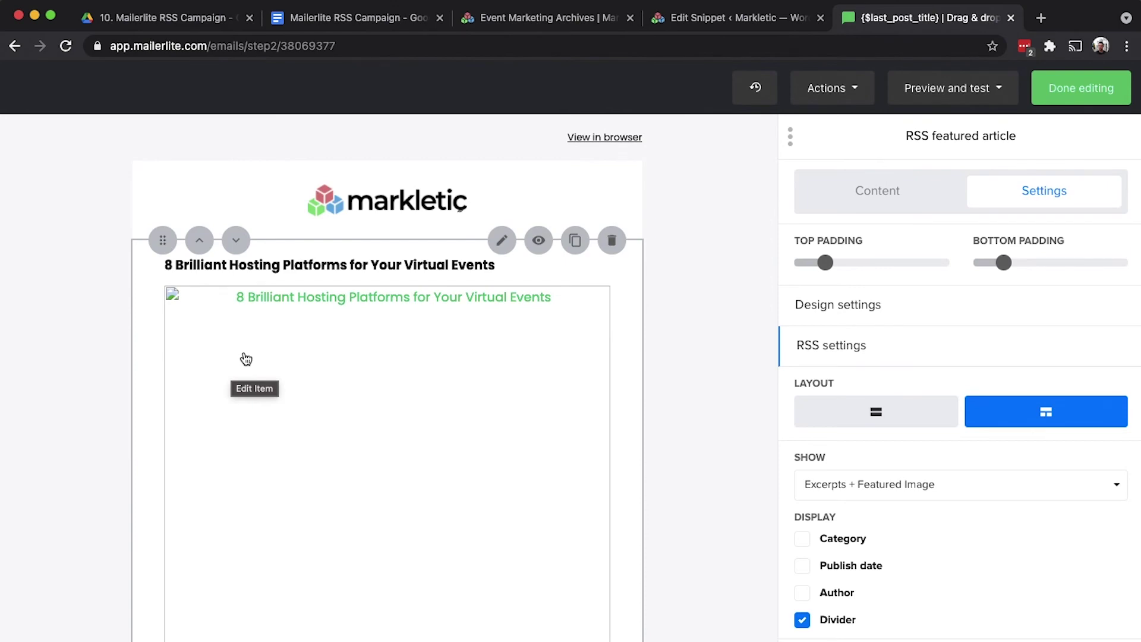
{"action": "scroll", "coordinate": [235, 364], "scroll_direction": "down", "scroll_amount": 10}
{"action": "scroll", "coordinate": [229, 368], "scroll_direction": "up", "scroll_amount": 10}
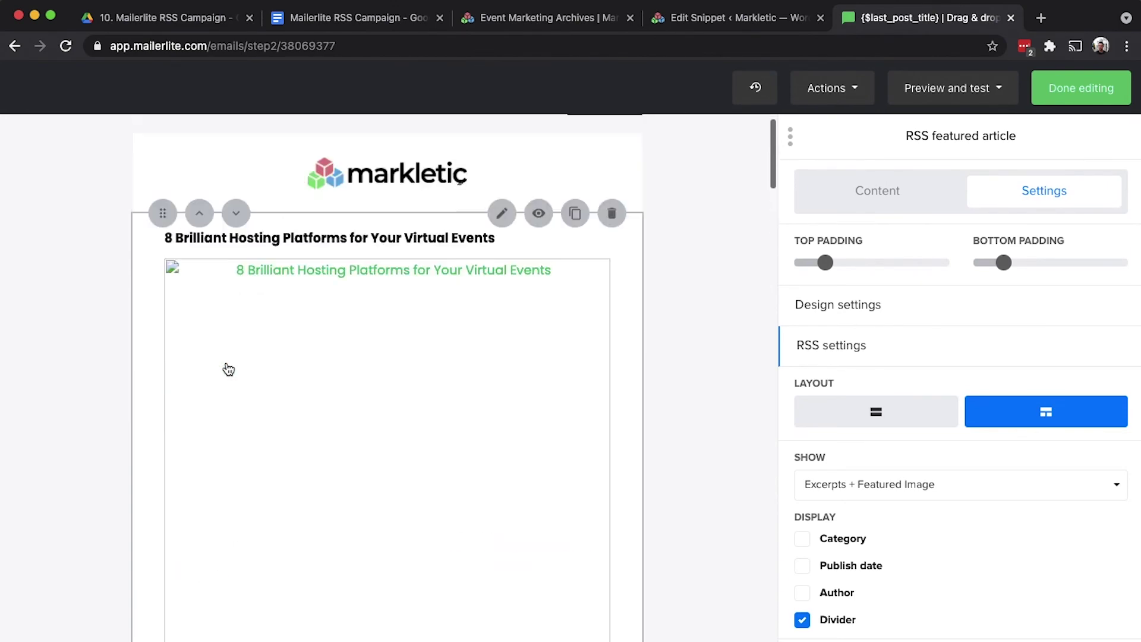
{"action": "left_click", "coordinate": [950, 89]}
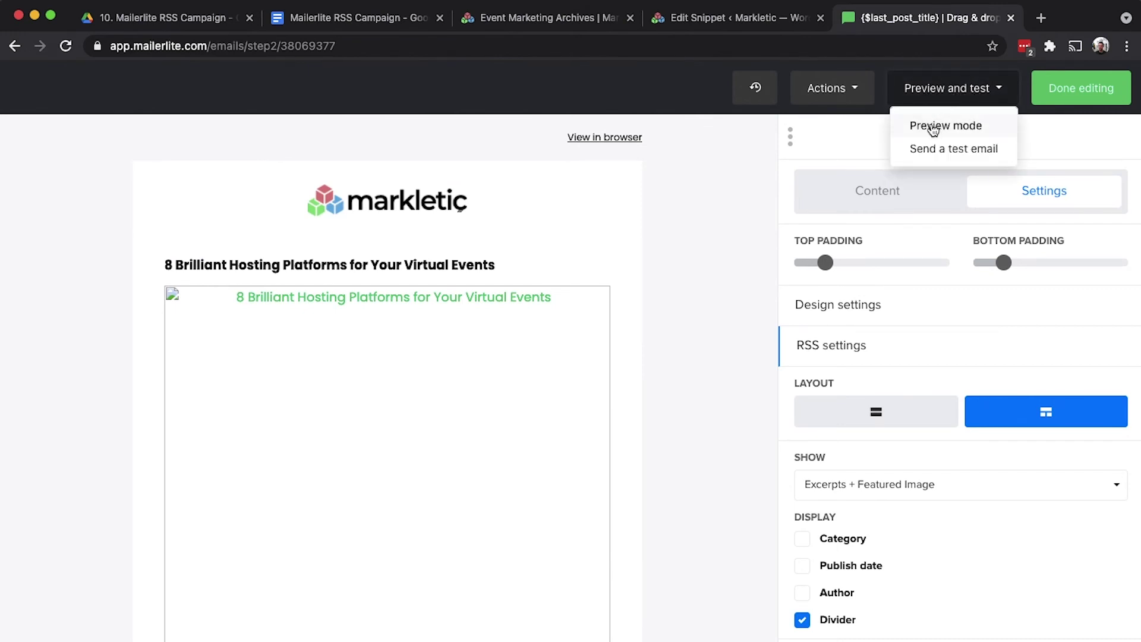
{"action": "left_click", "coordinate": [933, 127]}
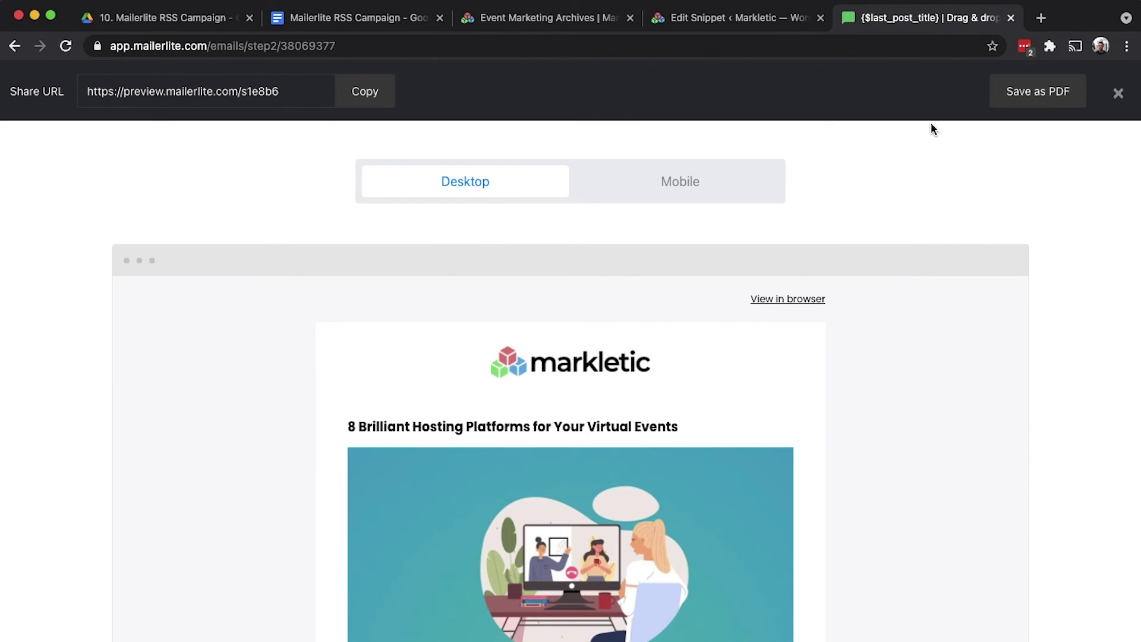
{"action": "scroll", "coordinate": [833, 323], "scroll_direction": "down", "scroll_amount": 3}
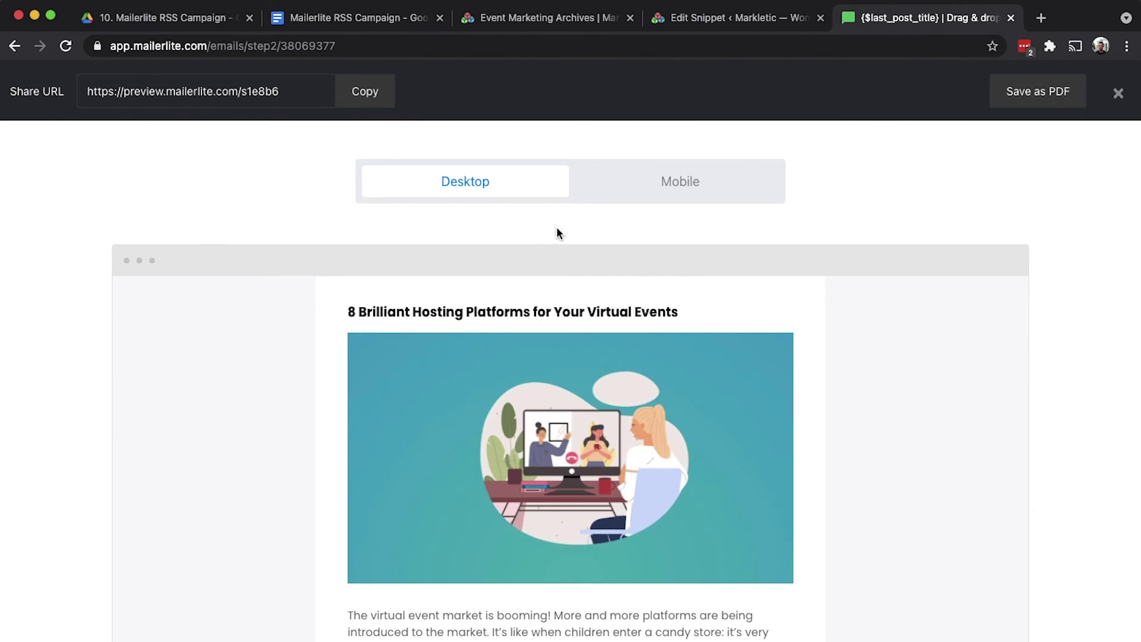
{"action": "scroll", "coordinate": [442, 426], "scroll_direction": "down", "scroll_amount": 7}
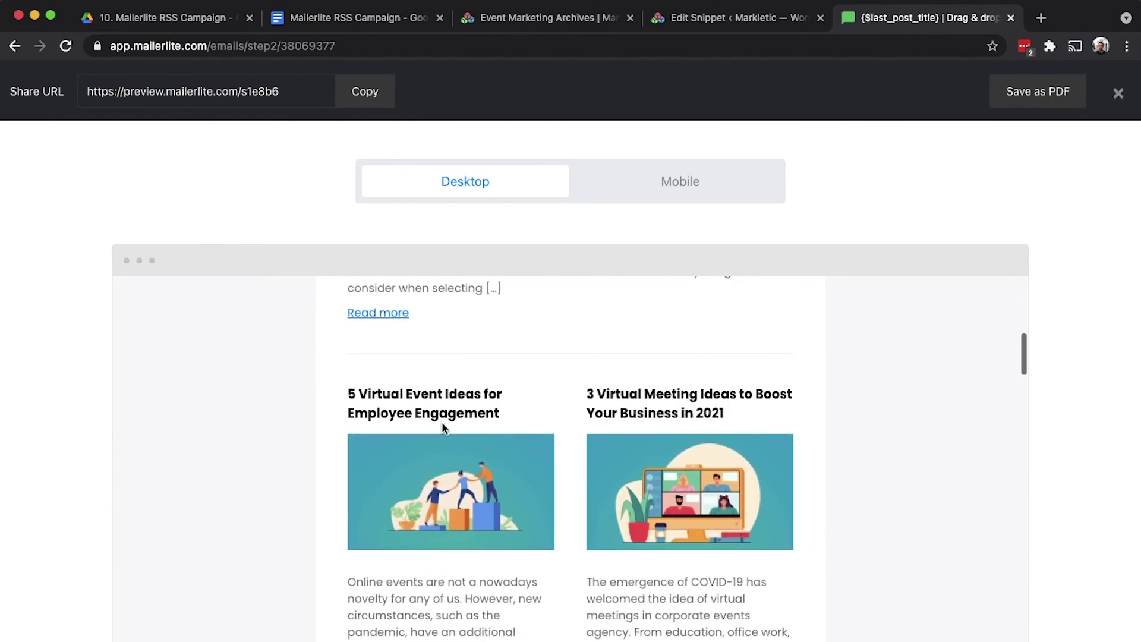
{"action": "scroll", "coordinate": [441, 422], "scroll_direction": "down", "scroll_amount": 15}
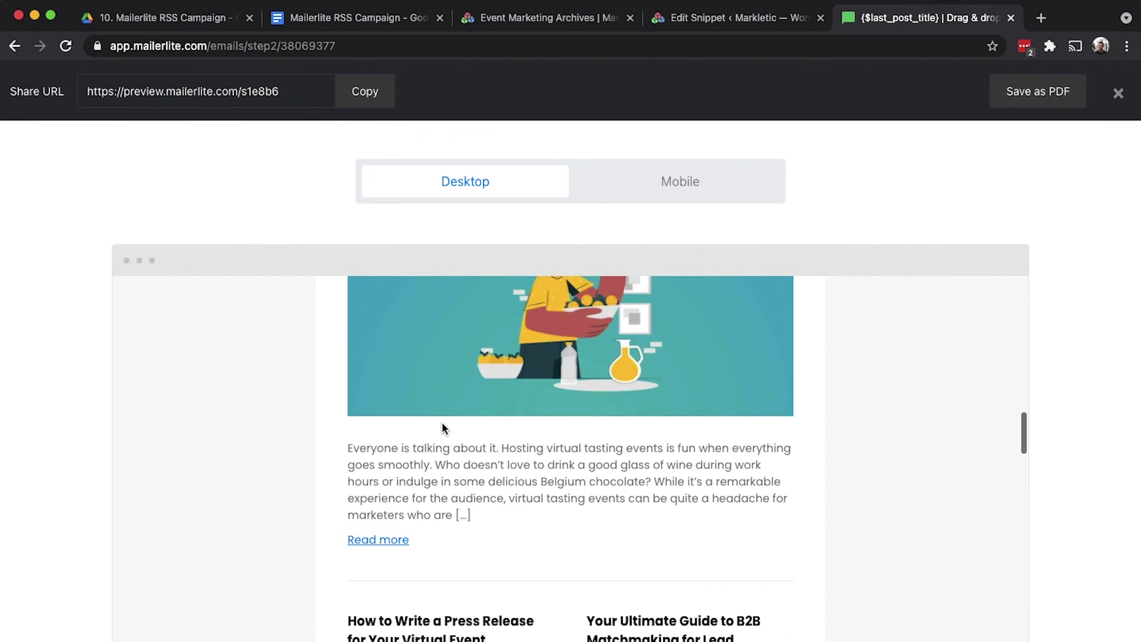
{"action": "scroll", "coordinate": [441, 423], "scroll_direction": "up", "scroll_amount": 15}
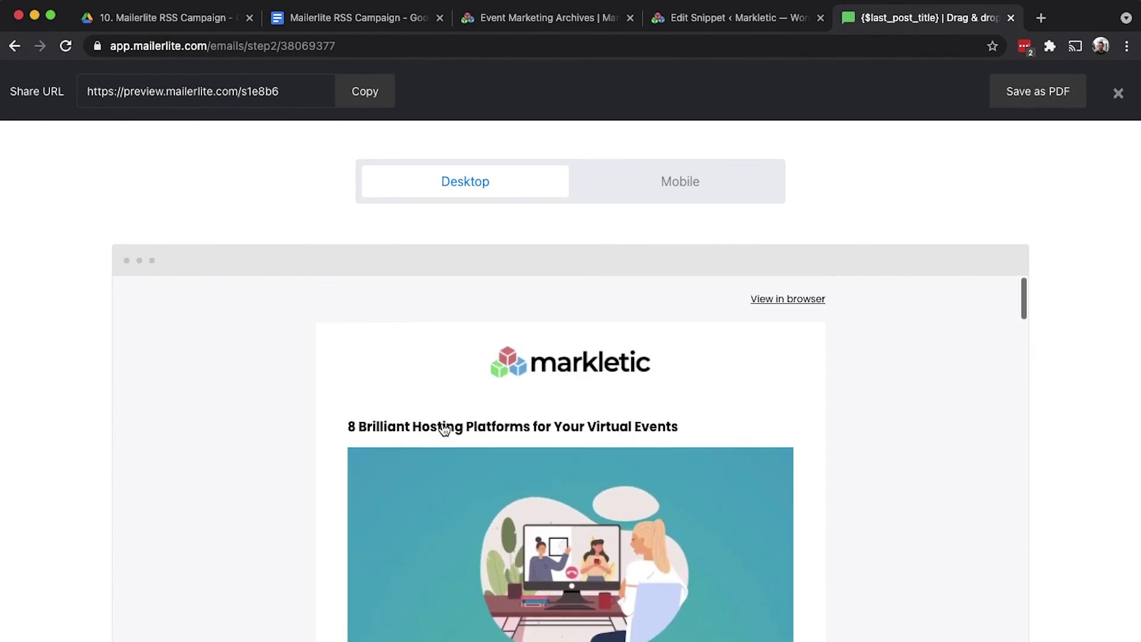
{"action": "left_click", "coordinate": [1118, 94]}
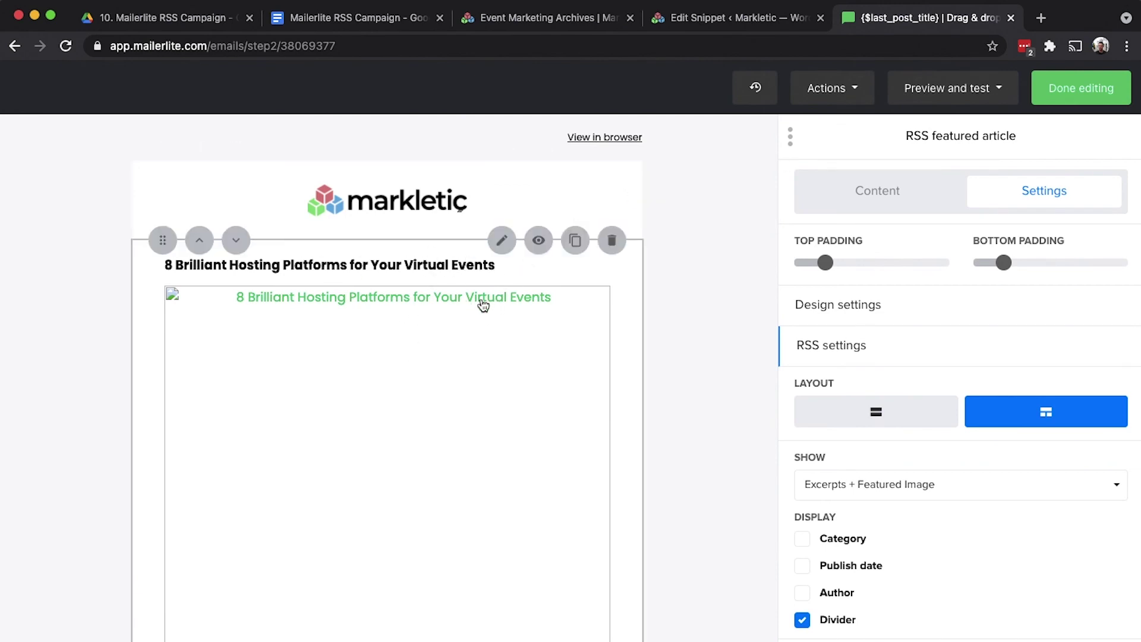
{"action": "left_click", "coordinate": [1068, 106]}
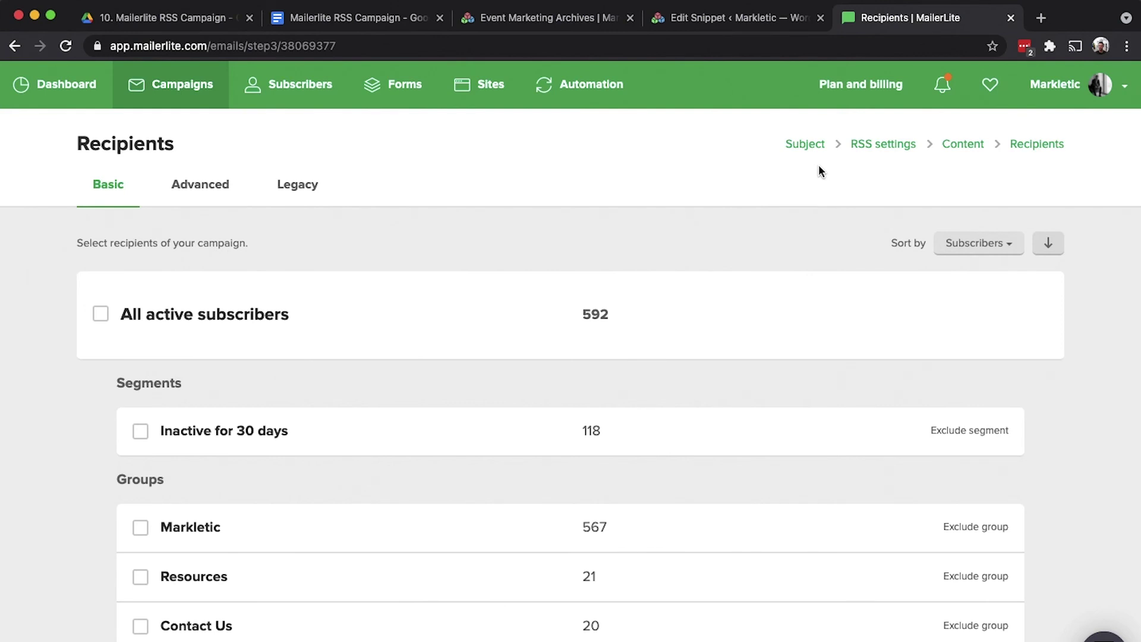
Step: Choose All active subscribers (592) as recipients and continue to Review and confirm
{"action": "scroll", "coordinate": [571, 247], "scroll_direction": "down", "scroll_amount": 1}
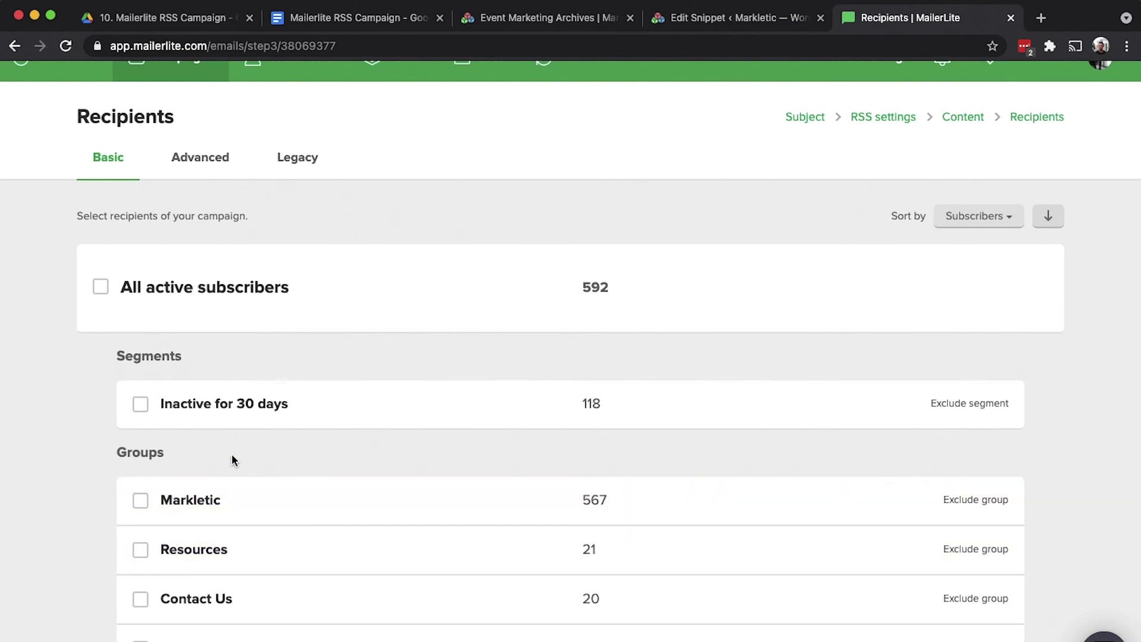
{"action": "scroll", "coordinate": [237, 455], "scroll_direction": "up", "scroll_amount": 1}
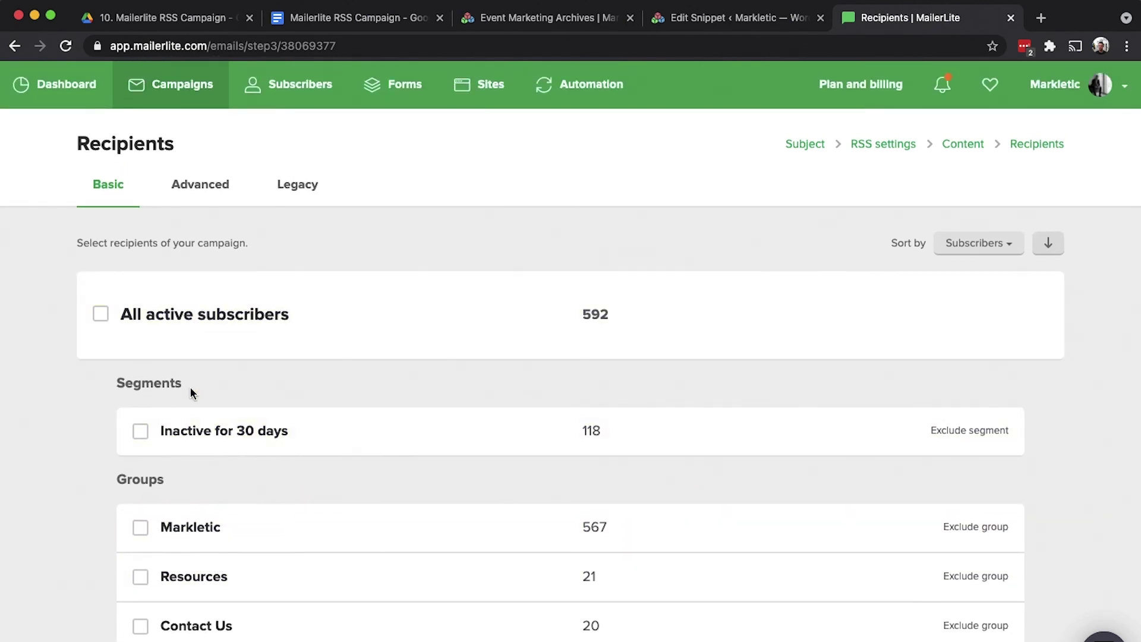
{"action": "scroll", "coordinate": [190, 393], "scroll_direction": "down", "scroll_amount": 3}
{"action": "scroll", "coordinate": [192, 396], "scroll_direction": "down", "scroll_amount": 2}
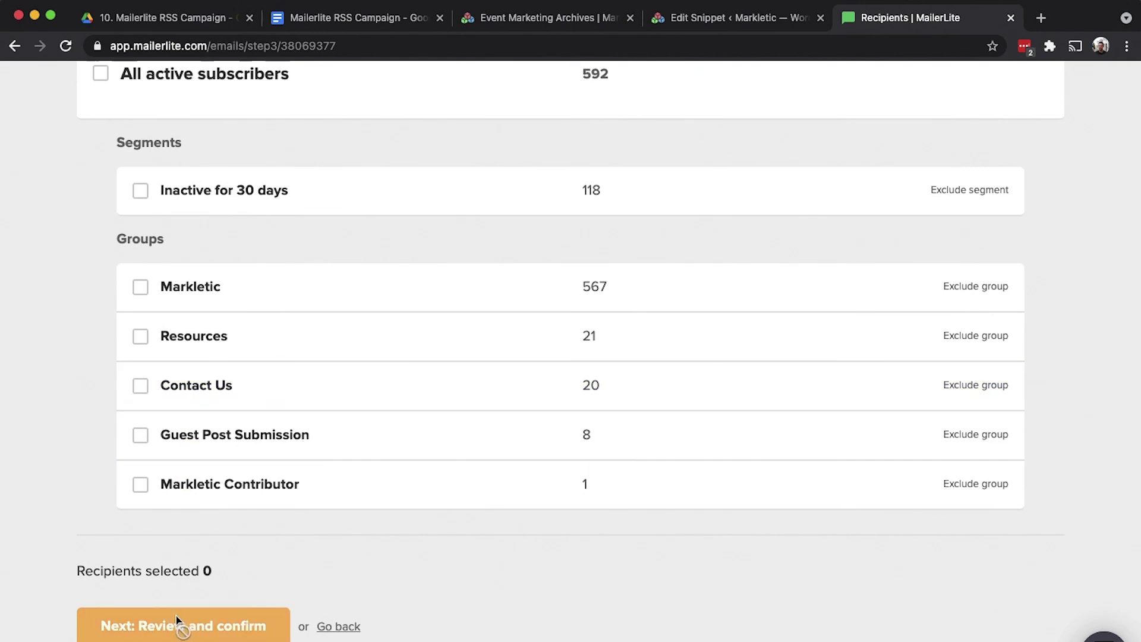
{"action": "scroll", "coordinate": [196, 451], "scroll_direction": "up", "scroll_amount": 5}
{"action": "left_click", "coordinate": [100, 319]}
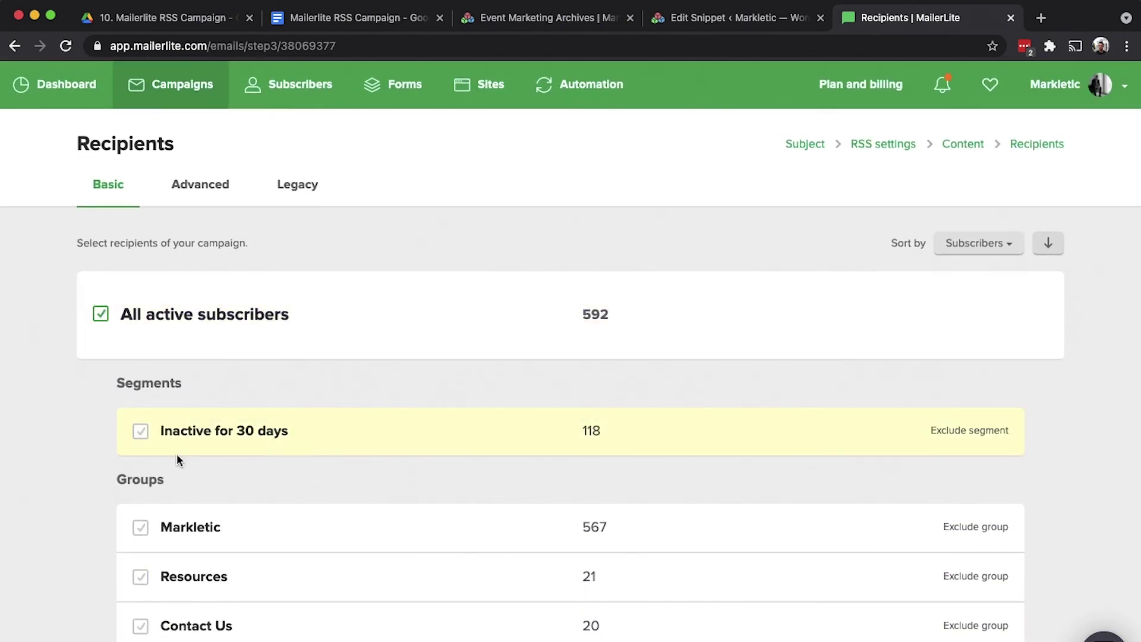
{"action": "scroll", "coordinate": [177, 456], "scroll_direction": "down", "scroll_amount": 5}
{"action": "left_click", "coordinate": [178, 628]}
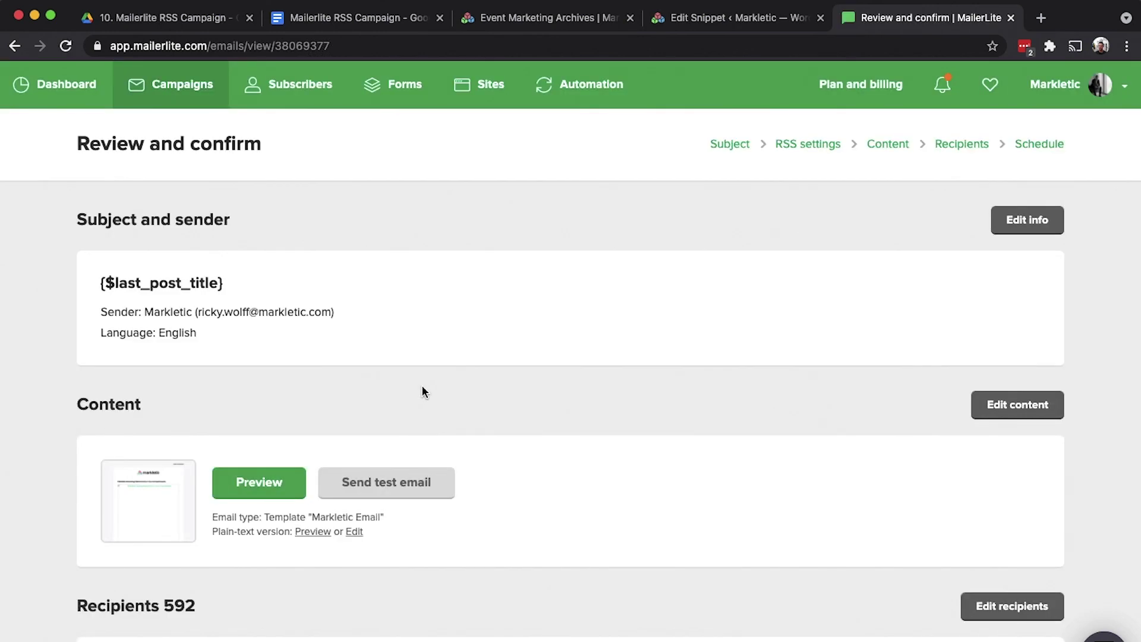
Step: Check the review details, with Tuesday and Thursday 18:00 RSS sends, and proceed to Schedule
{"action": "scroll", "coordinate": [423, 391], "scroll_direction": "down", "scroll_amount": 4}
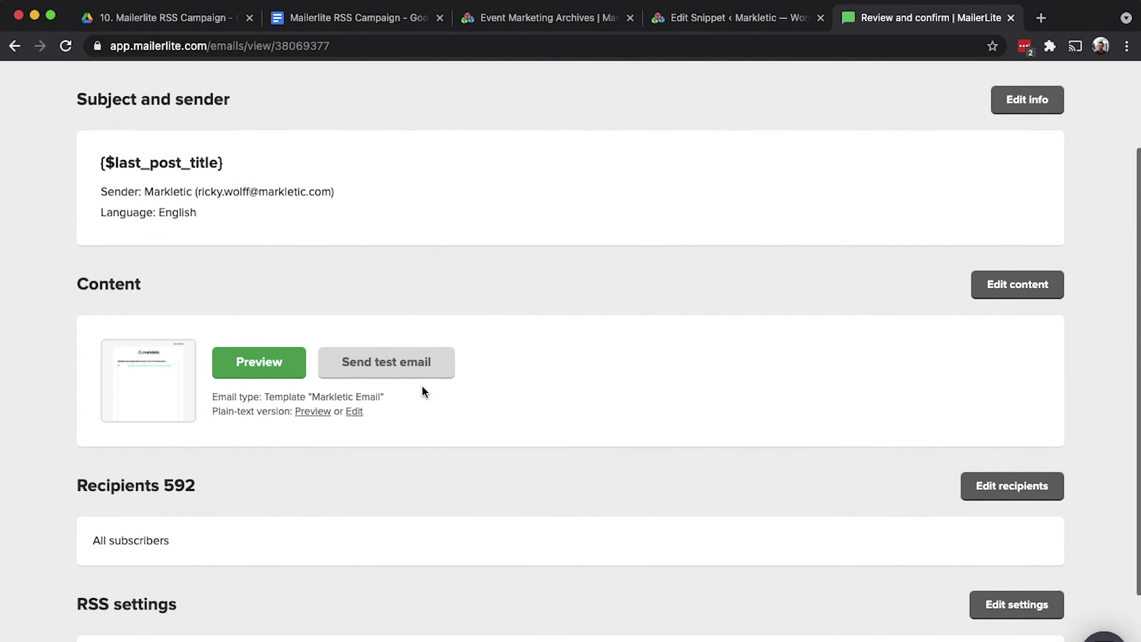
{"action": "scroll", "coordinate": [422, 391], "scroll_direction": "down", "scroll_amount": 1}
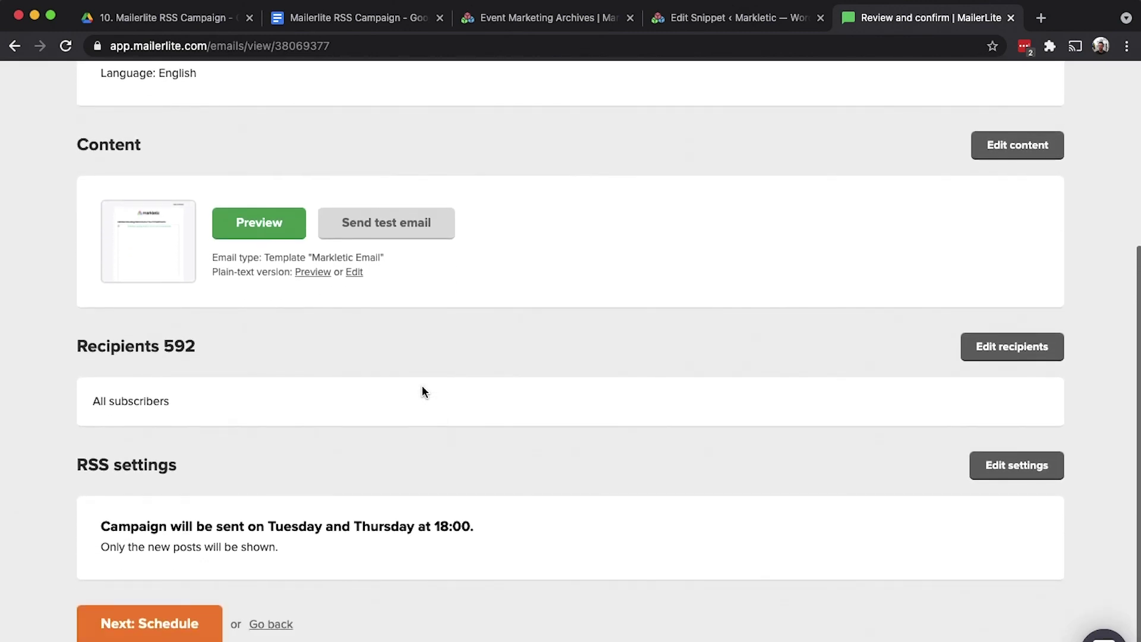
{"action": "left_click", "coordinate": [143, 634]}
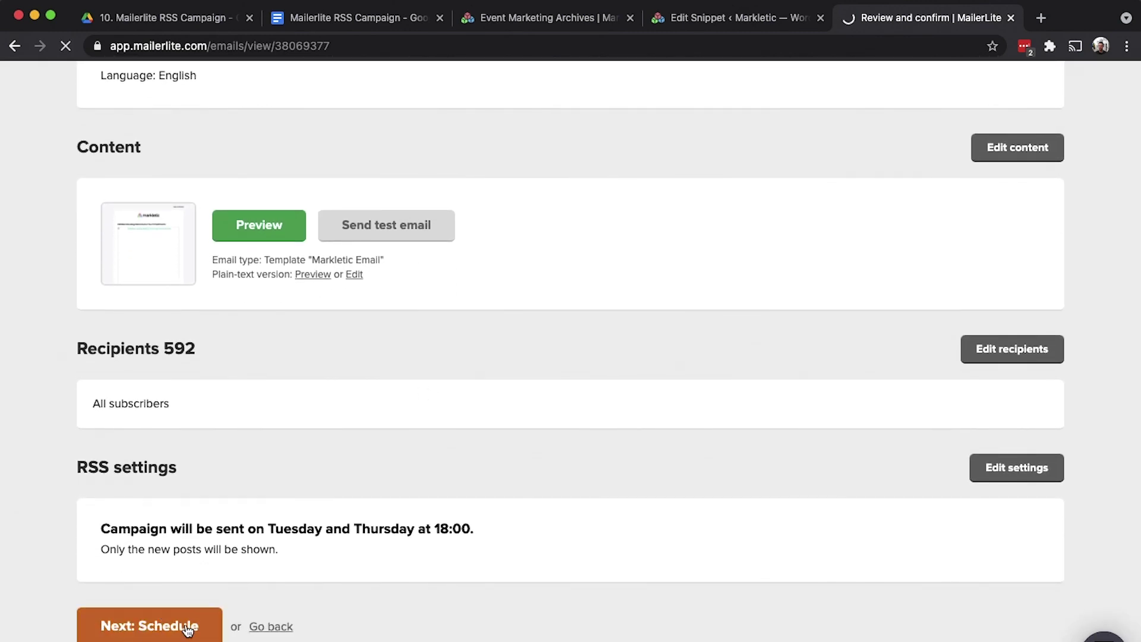